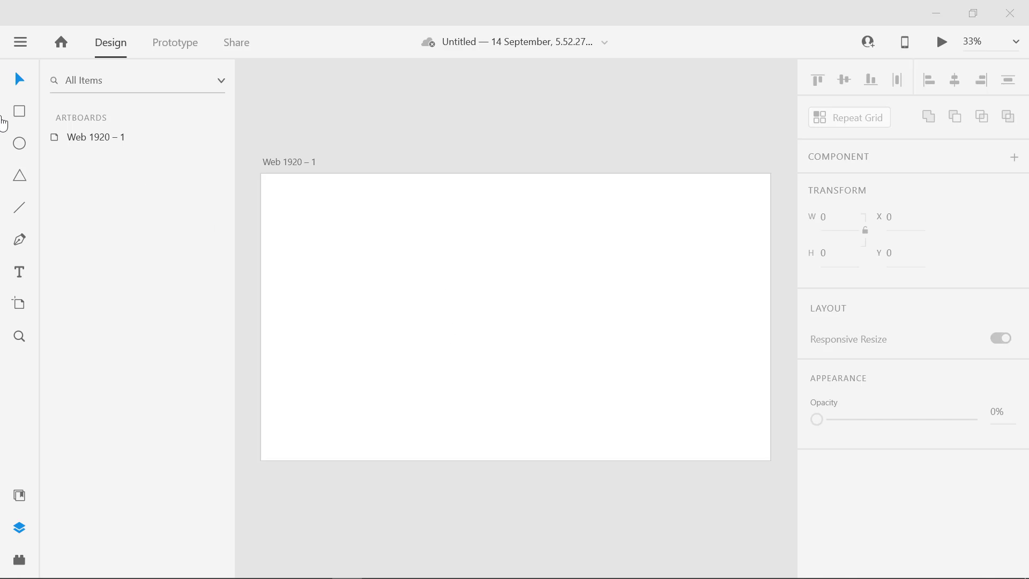
# - Draw a rectangle about 1070 by 582 on the Web 1920 – 1 artboard and align it to the artboard's centre
pyautogui.click(20, 112)
pyautogui.moveTo(384, 257); pyautogui.dragTo(515, 368)
pyautogui.moveTo(632, 403); pyautogui.dragTo(668, 411)
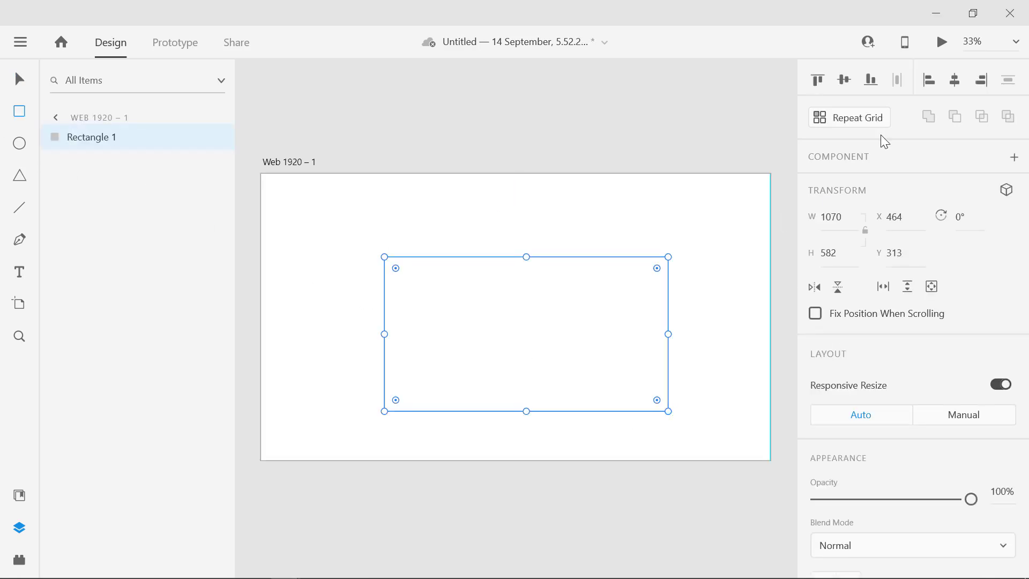
pyautogui.click(844, 80)
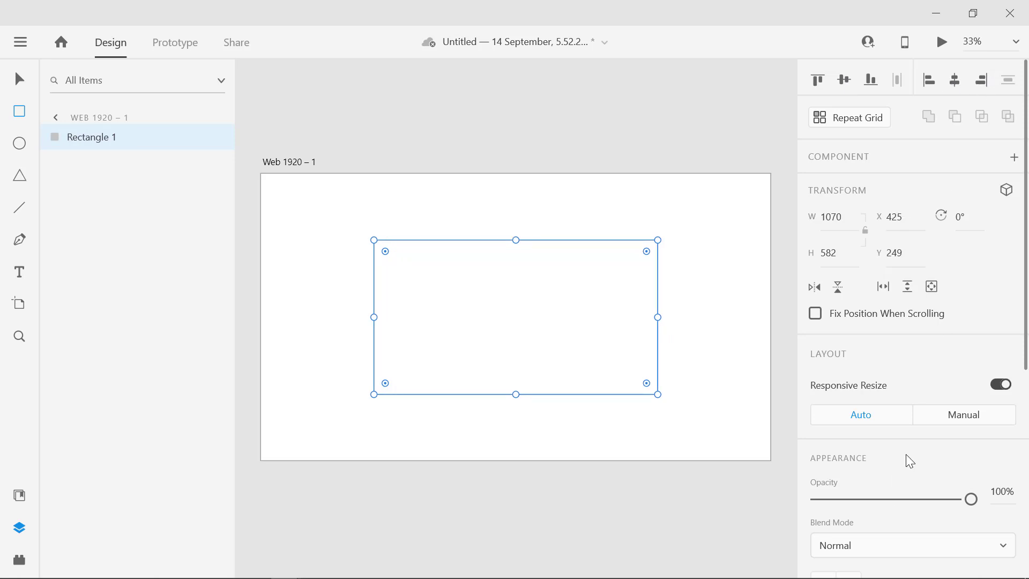
# - Change the rectangle's fill from white to a solid dark blue
pyautogui.scroll(-4, 905, 455)
pyautogui.click(853, 396)
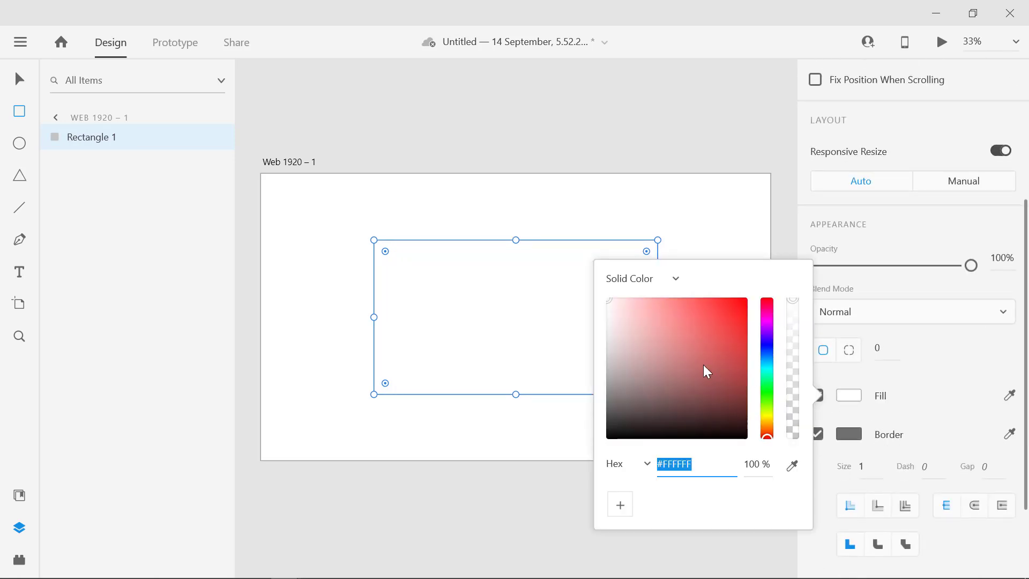
pyautogui.moveTo(705, 358); pyautogui.dragTo(731, 377)
pyautogui.click(574, 417)
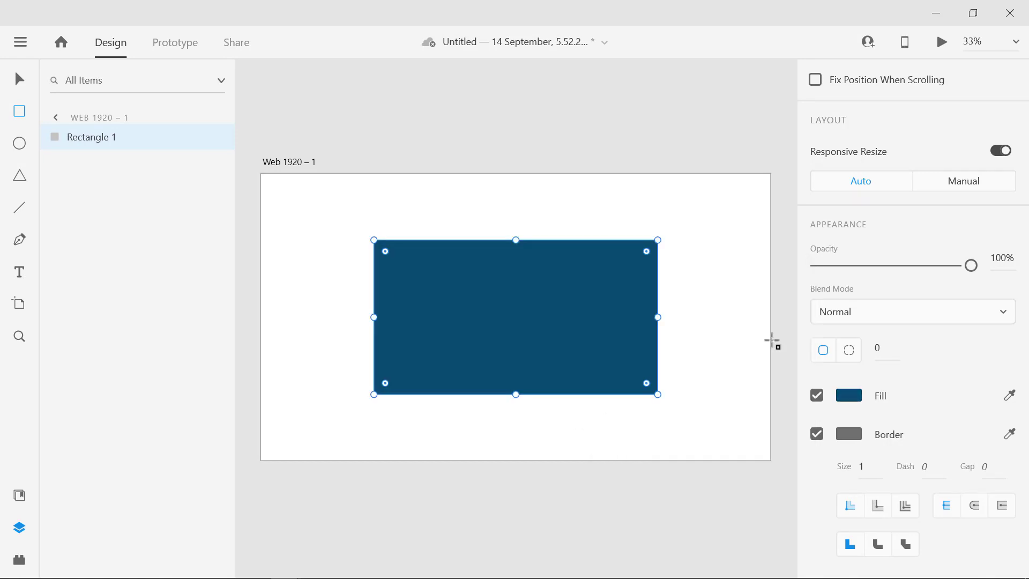
# - Set the rectangle's border colour to red, #F40D0D
pyautogui.click(839, 436)
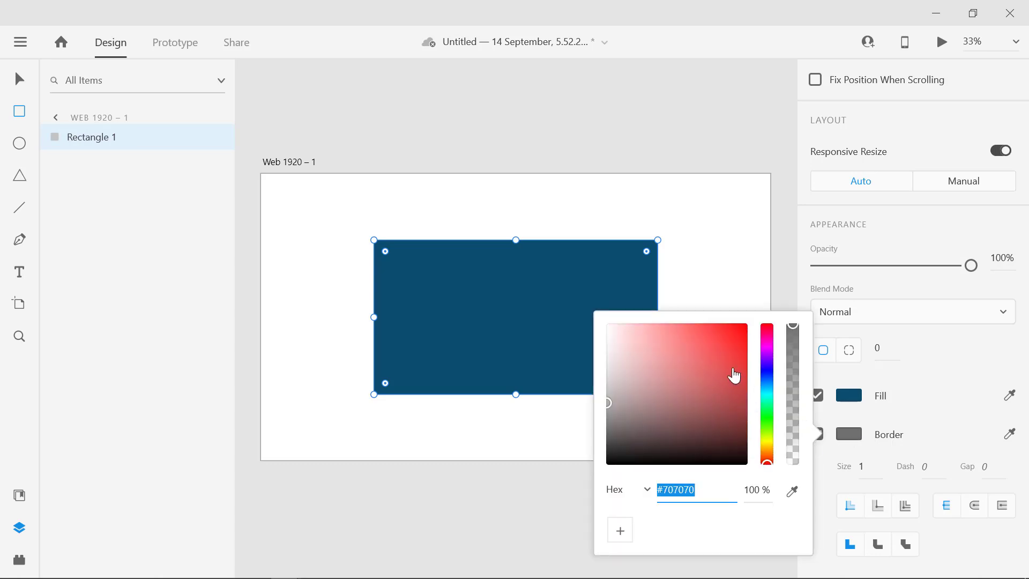
pyautogui.moveTo(734, 375); pyautogui.dragTo(739, 329)
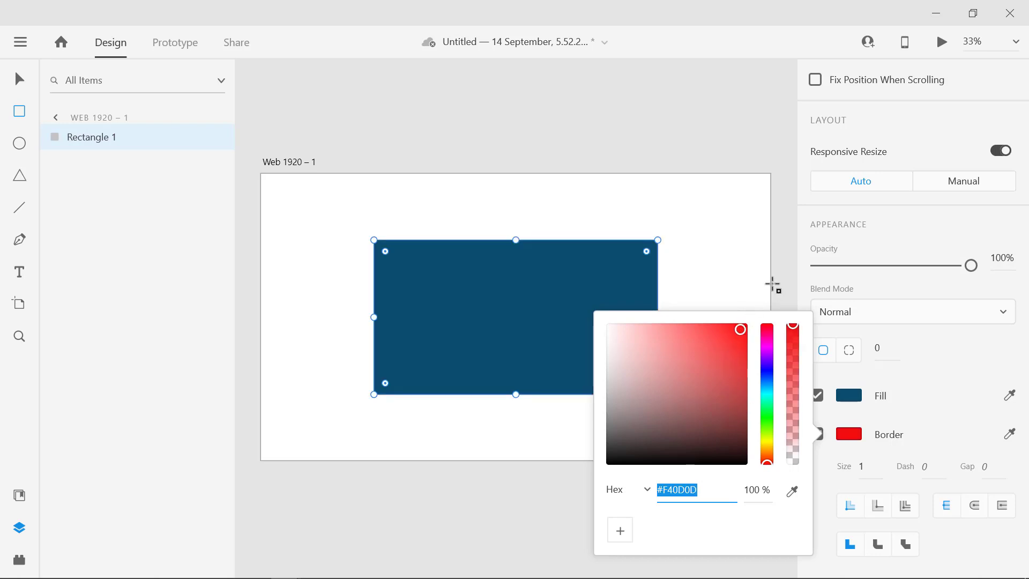
pyautogui.click(761, 291)
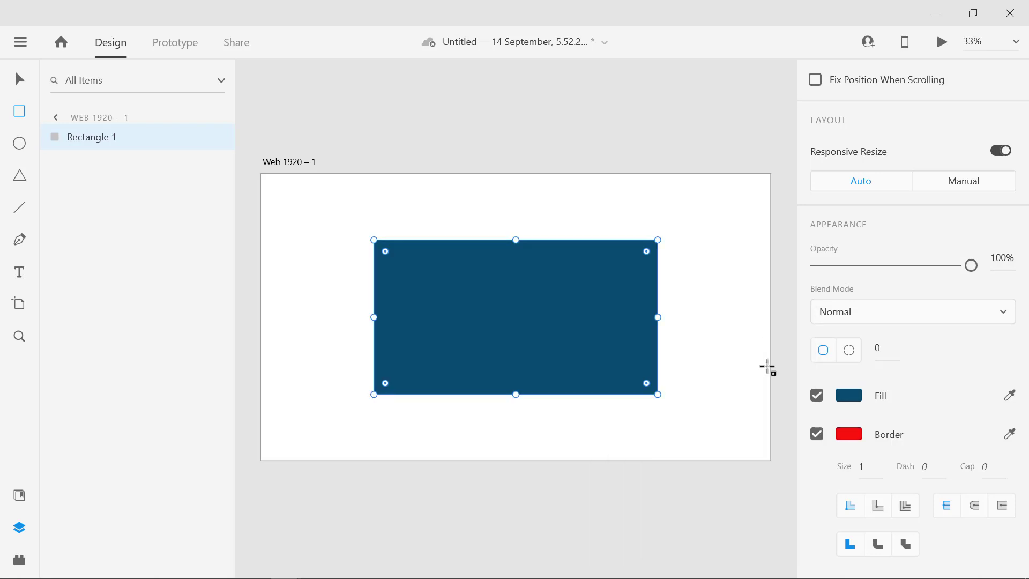
# - Increase the rectangle's border size to 23
pyautogui.click(868, 469)
pyautogui.press('Up')
pyautogui.press('Up')
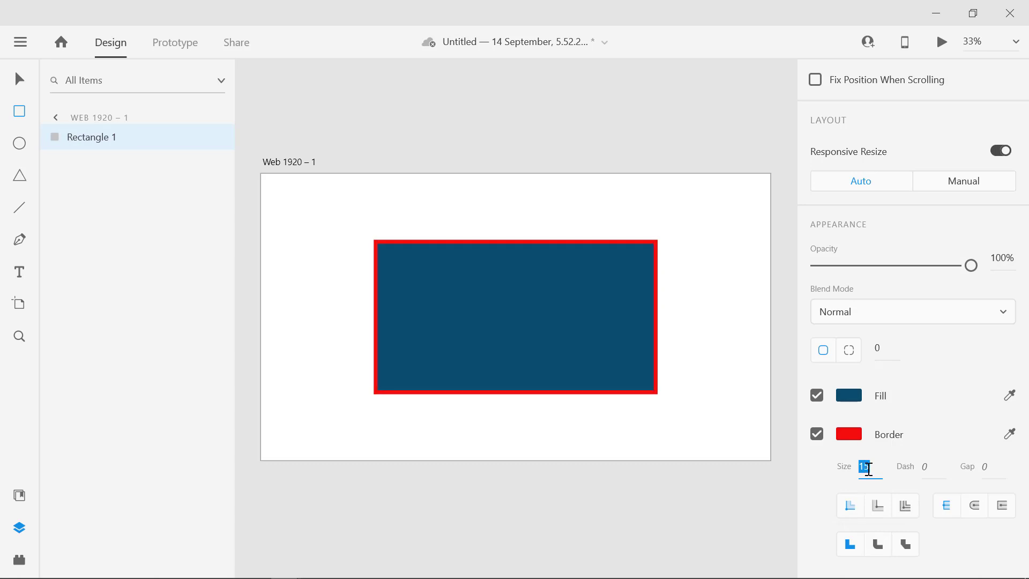
pyautogui.press('Up')
pyautogui.press('Up')
pyautogui.press('Up')
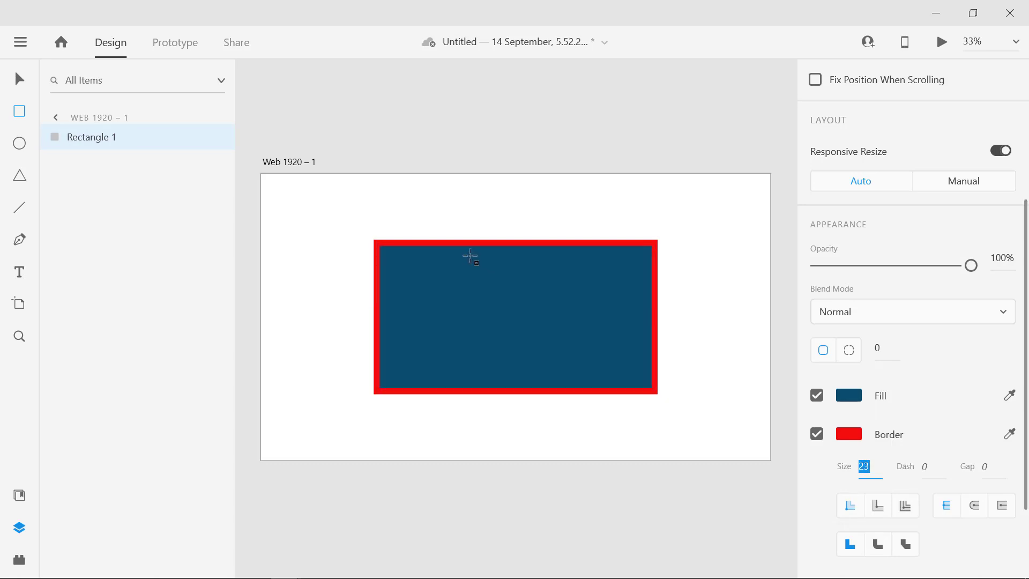
pyautogui.press('Return')
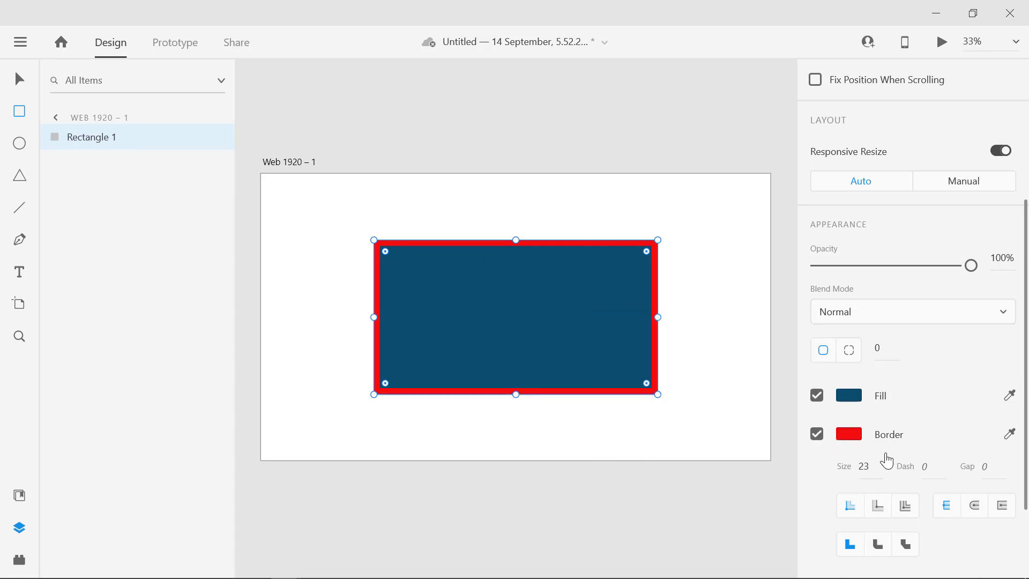
# - Change the rectangle's border colour to dark purple, #810467
pyautogui.click(848, 444)
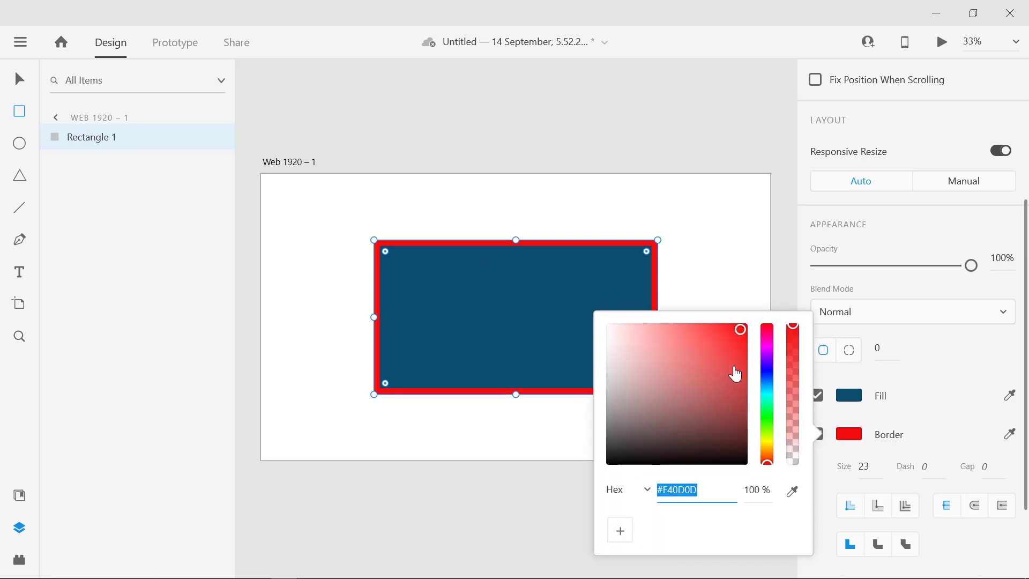
pyautogui.moveTo(734, 372); pyautogui.dragTo(767, 342)
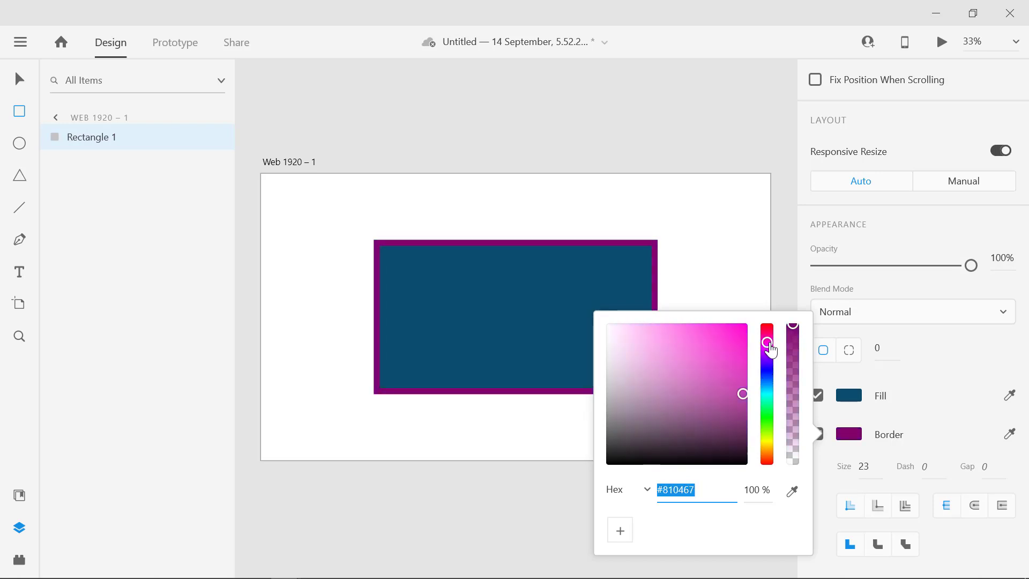
pyautogui.click(759, 288)
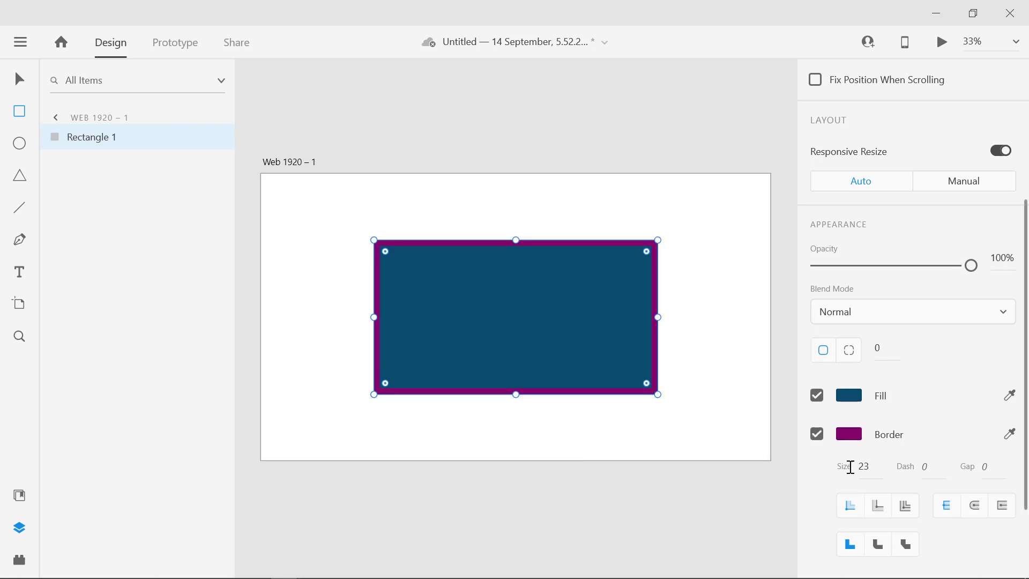
# - Increase the rectangle's border size to 49
pyautogui.press('Up')
pyautogui.press('Up')
pyautogui.press('Up')
pyautogui.press('Up')
pyautogui.press('Up')
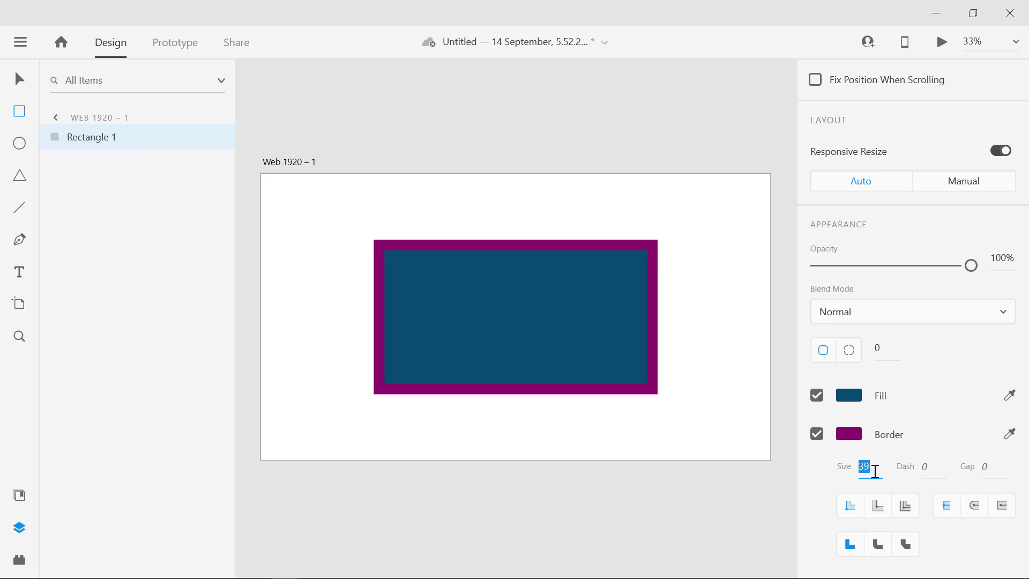
pyautogui.press('Down')
pyautogui.press('Down')
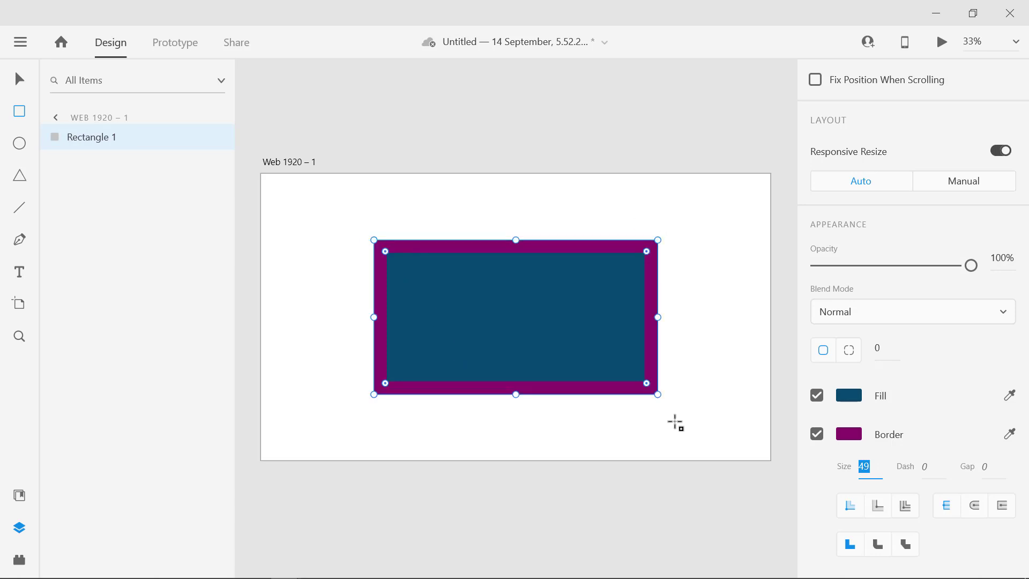
# - Turn the rectangle's fill off to view the border alone, and turn it back on
pyautogui.click(816, 395)
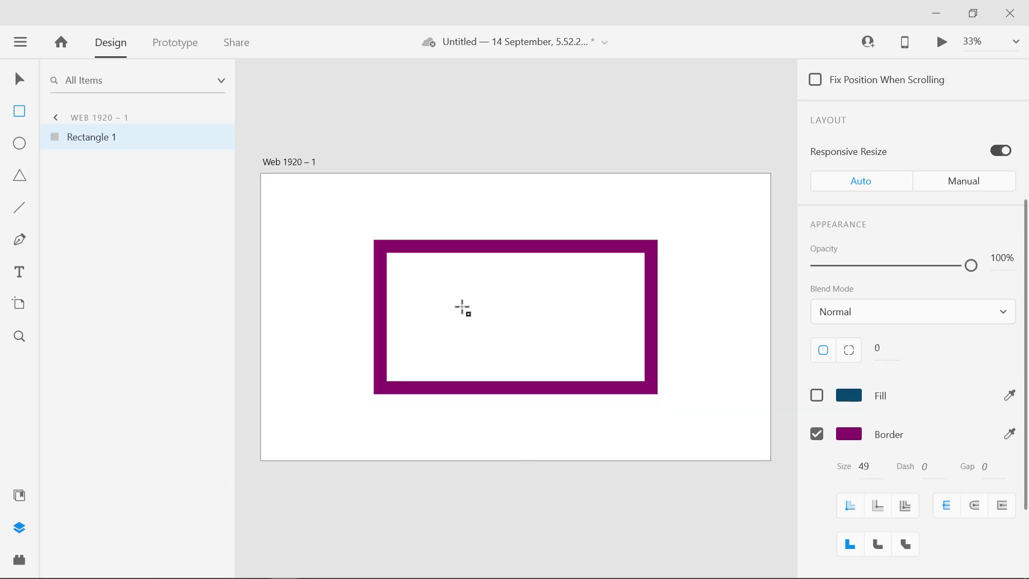
pyautogui.click(816, 396)
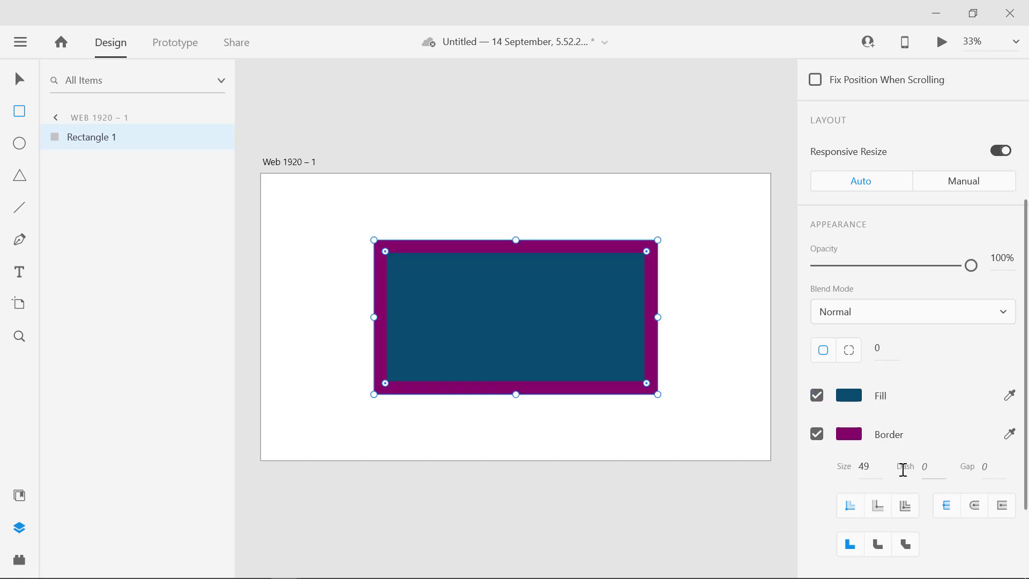
# - Give the rectangle's border a dash of 16 and hide the fill
pyautogui.scroll(-2, 902, 470)
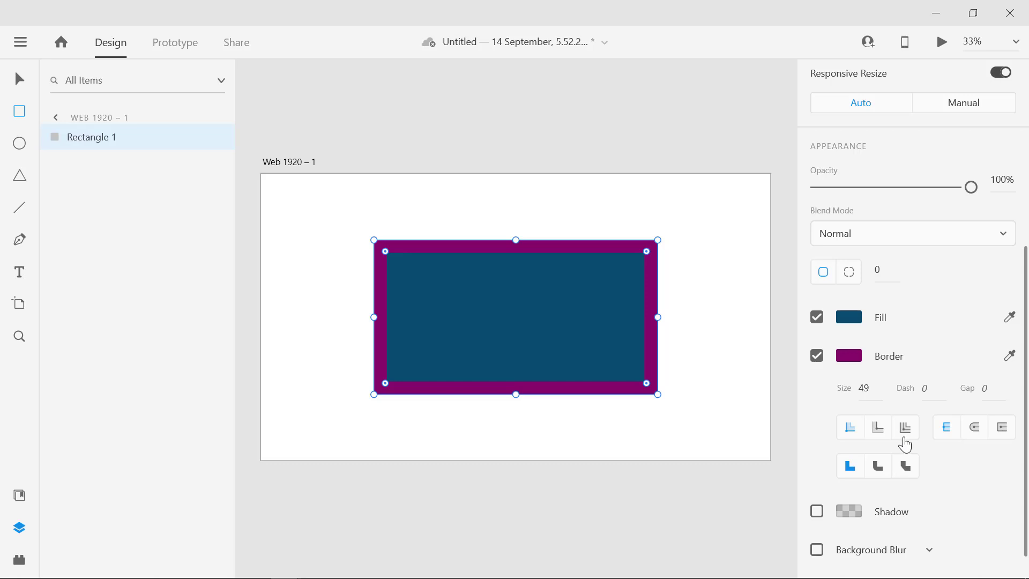
pyautogui.click(937, 393)
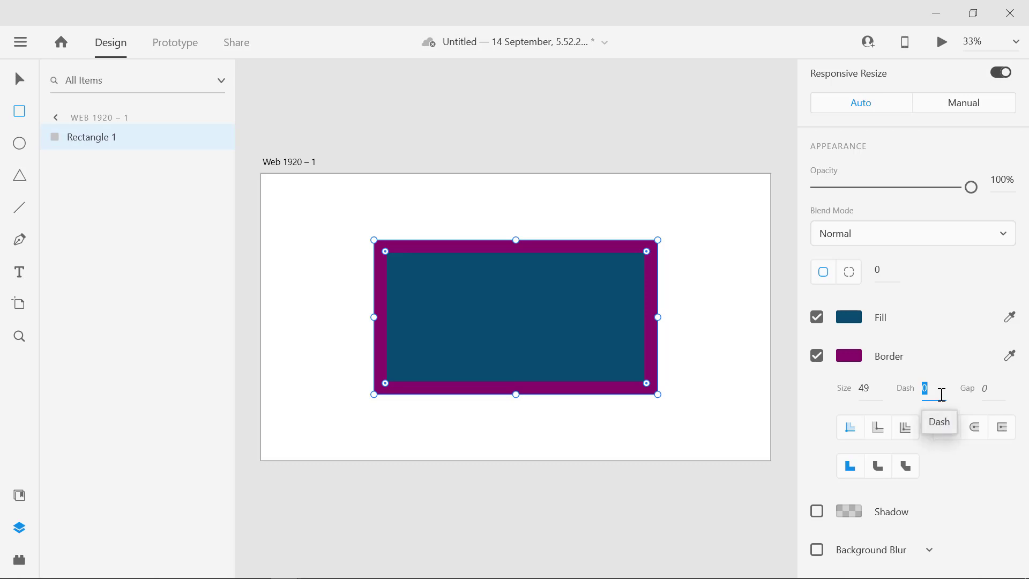
pyautogui.write('1')
pyautogui.press('Return')
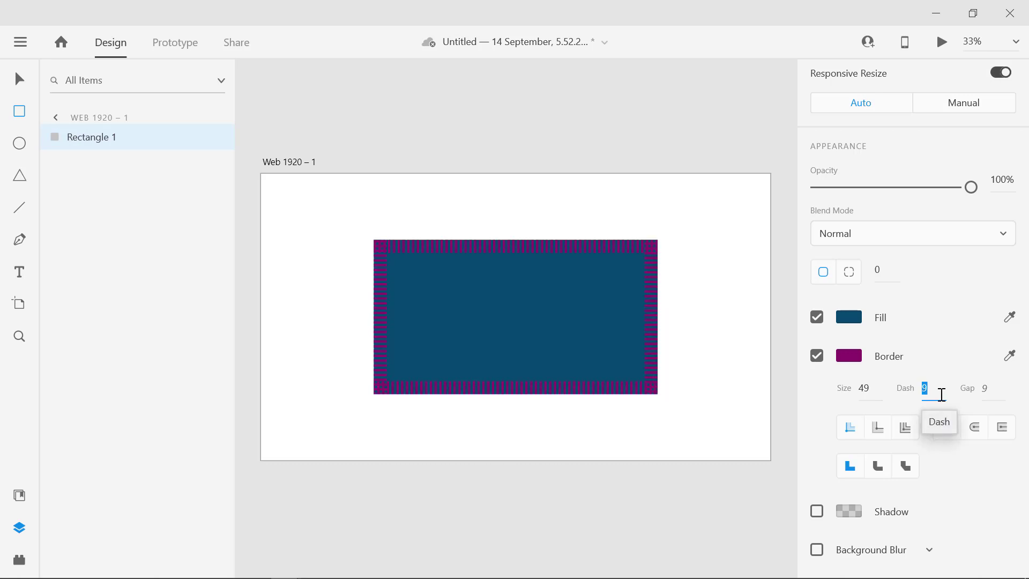
pyautogui.click(816, 316)
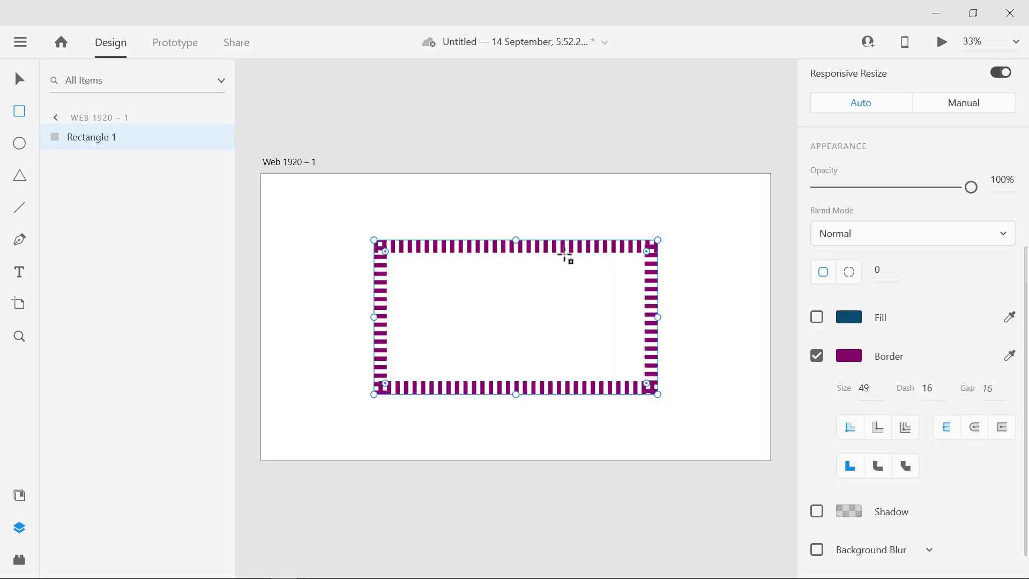
# - Increase the border's dash length to 45
pyautogui.hotkey('ctrl', '1')
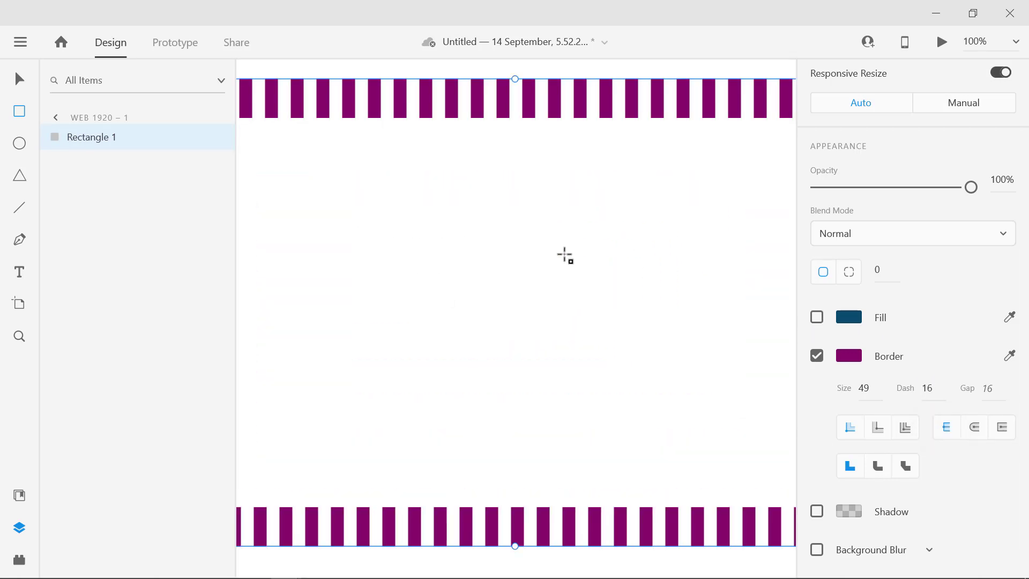
pyautogui.hotkey('ctrl', '-')
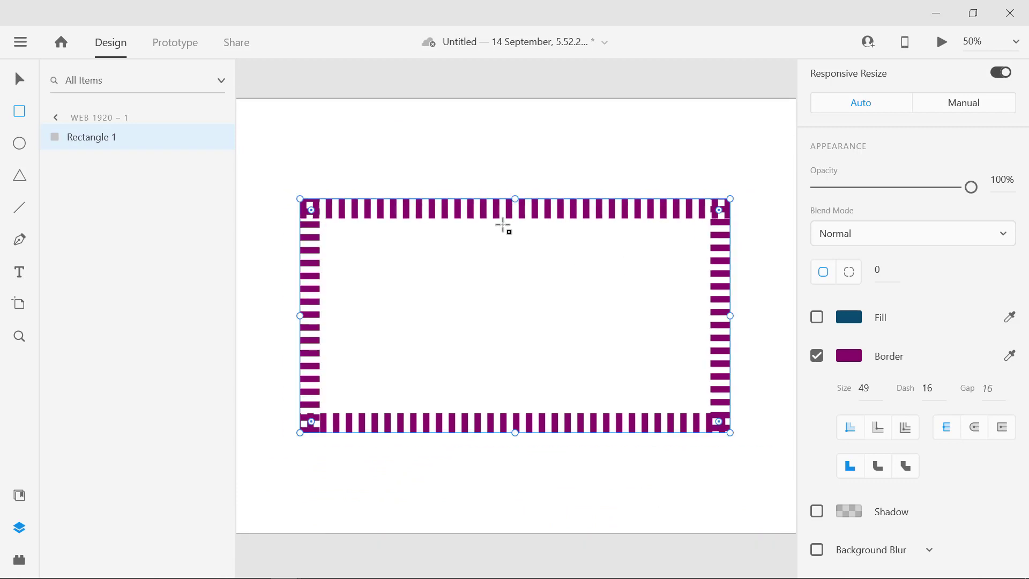
pyautogui.click(928, 391)
pyautogui.press('Up')
pyautogui.press('Up')
pyautogui.press('Up')
pyautogui.press('Up')
pyautogui.press('Up')
pyautogui.press('Up')
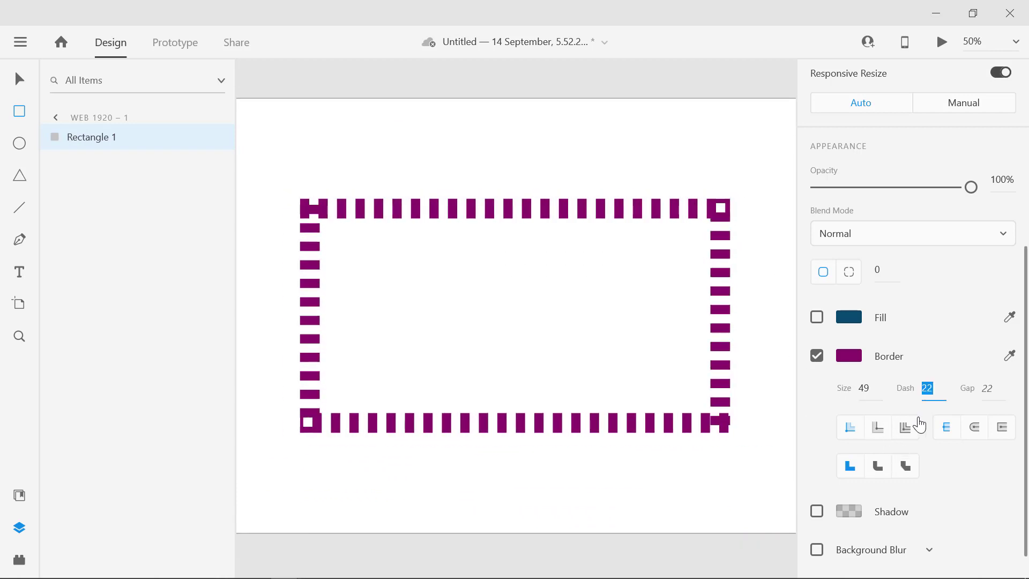
pyautogui.press('Up')
pyautogui.press('Up')
pyautogui.press('Up')
pyautogui.press('Up')
pyautogui.press('Up')
pyautogui.press('Up')
pyautogui.press('Up')
pyautogui.press('Up')
pyautogui.press('Up')
pyautogui.press('Up')
pyautogui.press('Up')
pyautogui.press('Up')
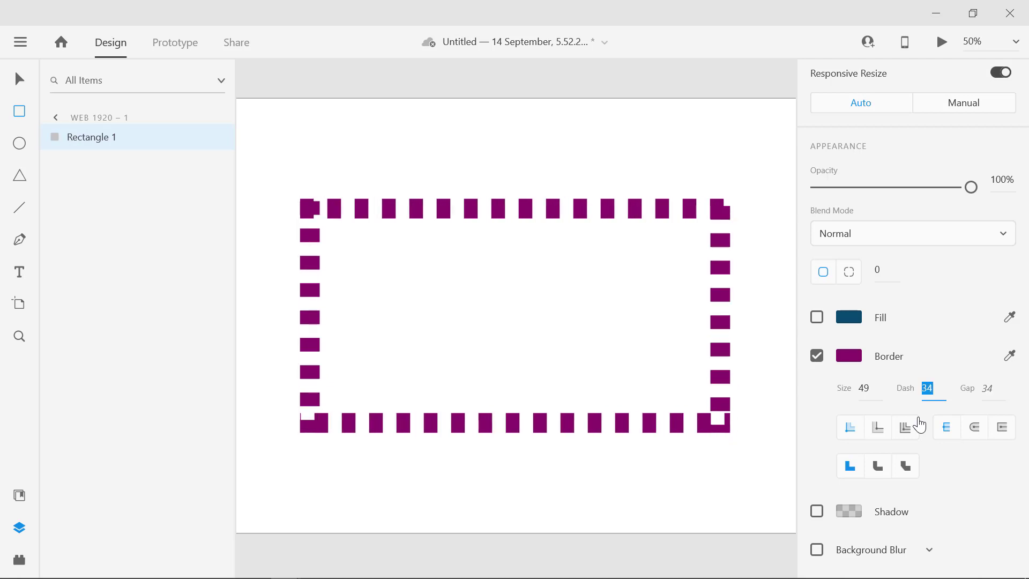
pyautogui.press('Up')
pyautogui.press('Up')
pyautogui.press('Up')
pyautogui.press('Up')
pyautogui.press('Up')
pyautogui.press('Up')
pyautogui.press('Up')
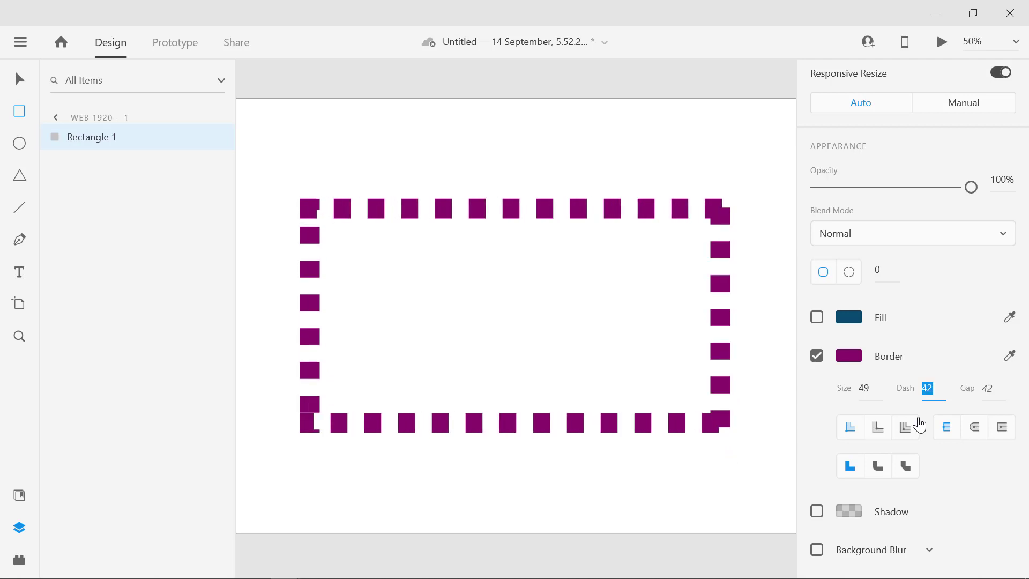
pyautogui.press('Up')
pyautogui.press('Up')
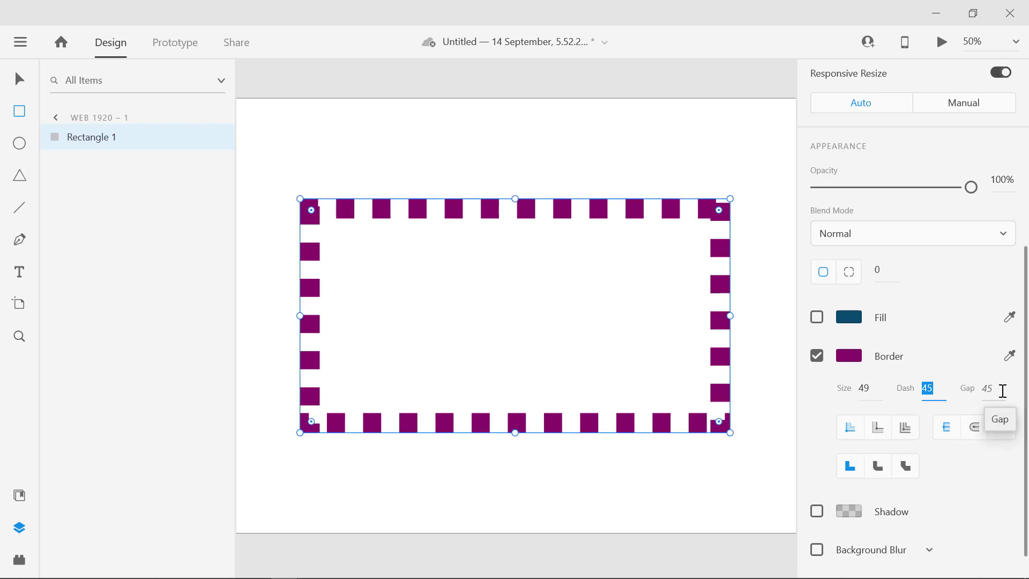
# - Try smaller gaps between the border's dashes, down to 21, and set the gap to 41
pyautogui.click(1002, 391)
pyautogui.press('Down')
pyautogui.press('Down')
pyautogui.press('Down')
pyautogui.press('Down')
pyautogui.press('Down')
pyautogui.press('Down')
pyautogui.press('Down')
pyautogui.press('Down')
pyautogui.press('Down')
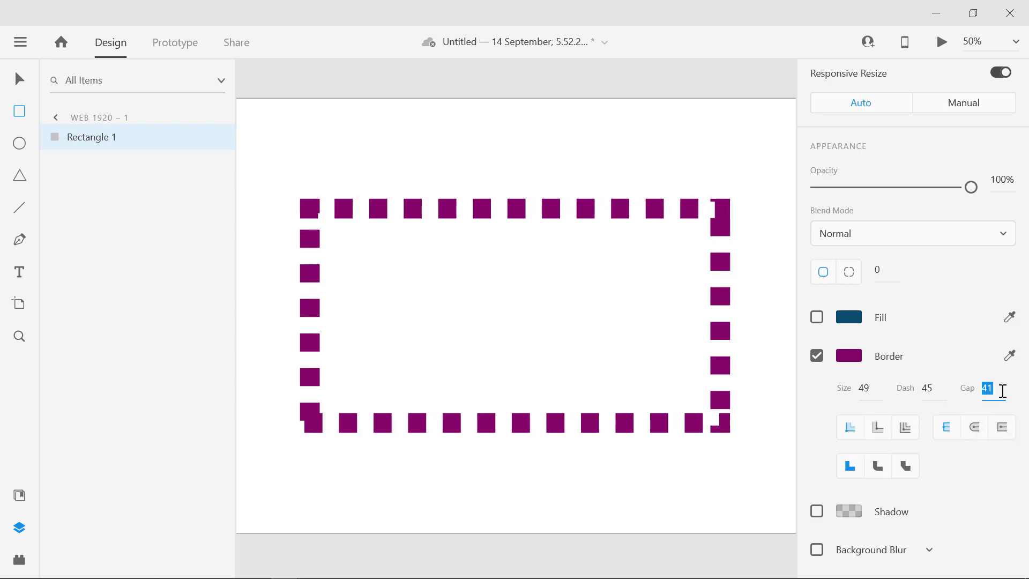
pyautogui.press('Down')
pyautogui.press('Down')
pyautogui.press('Down')
pyautogui.press('Down')
pyautogui.press('Down')
pyautogui.press('Down')
pyautogui.press('Down')
pyautogui.press('Down')
pyautogui.press('Down')
pyautogui.press('Down')
pyautogui.press('Down')
pyautogui.press('Down')
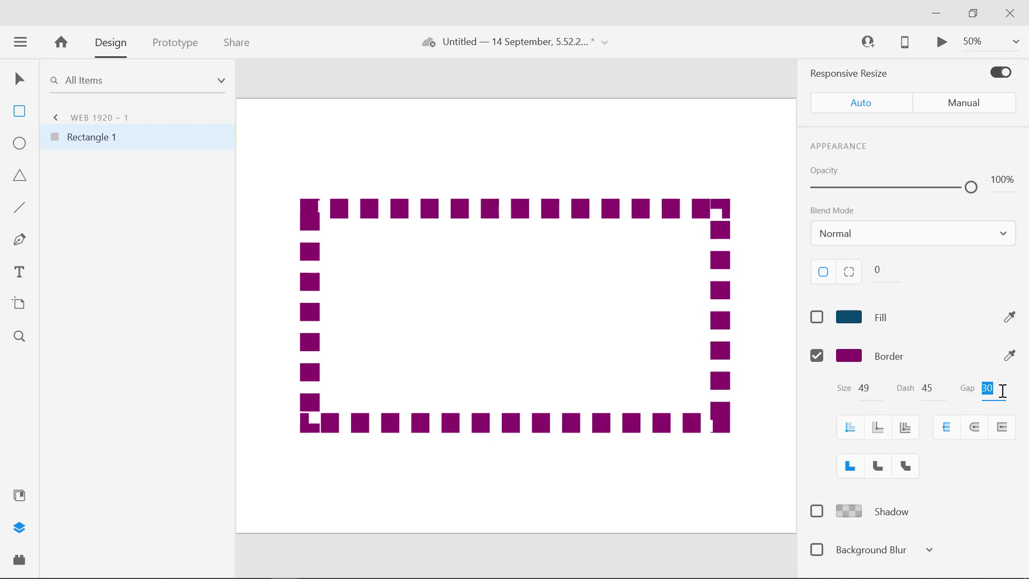
pyautogui.press('Down')
pyautogui.press('Down')
pyautogui.press('Down')
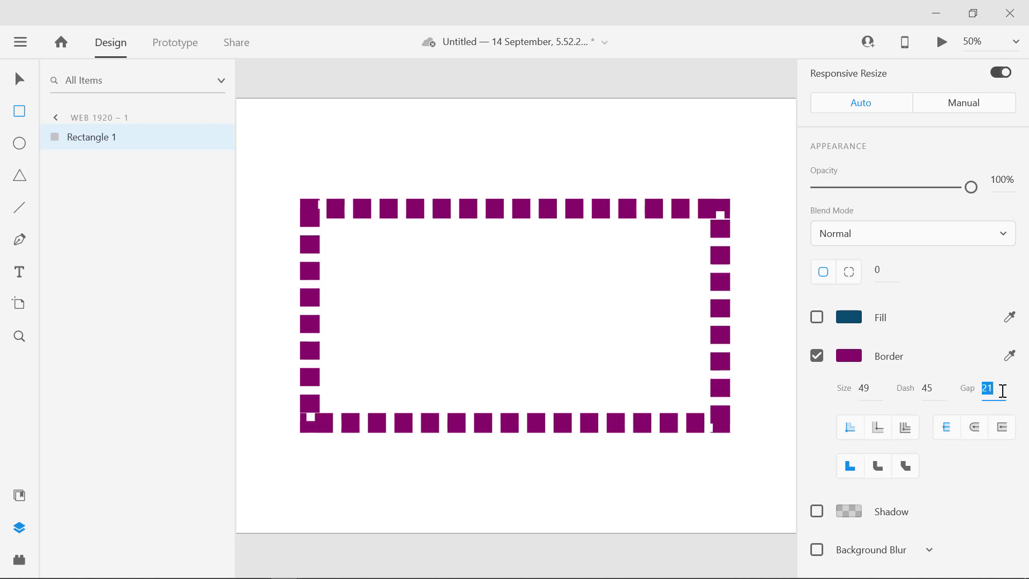
pyautogui.press('Up')
pyautogui.press('Up')
pyautogui.press('Up')
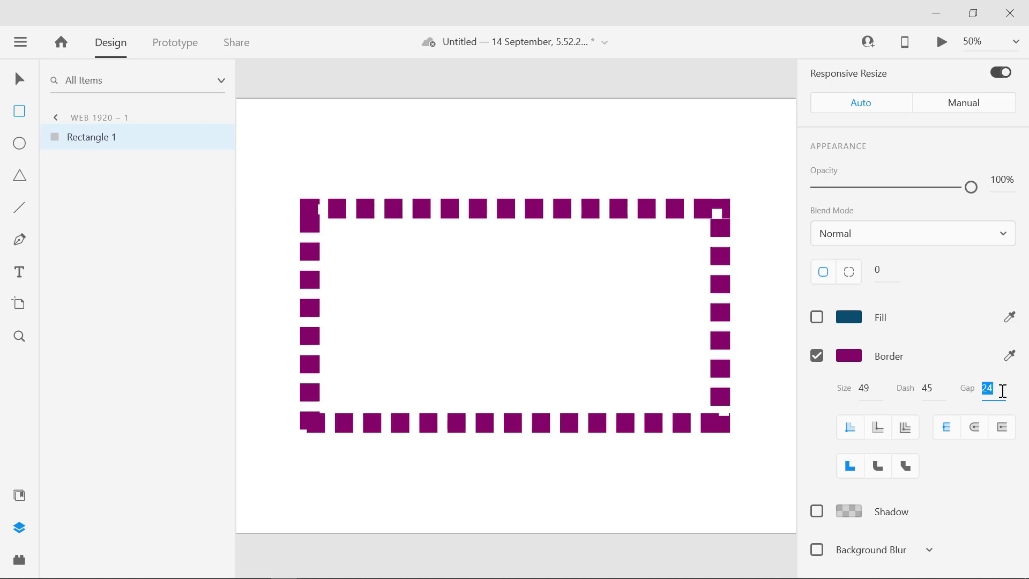
pyautogui.press('Up')
pyautogui.press('Up')
pyautogui.press('Up')
pyautogui.press('Up')
pyautogui.press('Up')
pyautogui.press('Up')
pyautogui.press('Up')
pyautogui.press('Up')
pyautogui.press('Up')
pyautogui.press('Up')
pyautogui.press('Up')
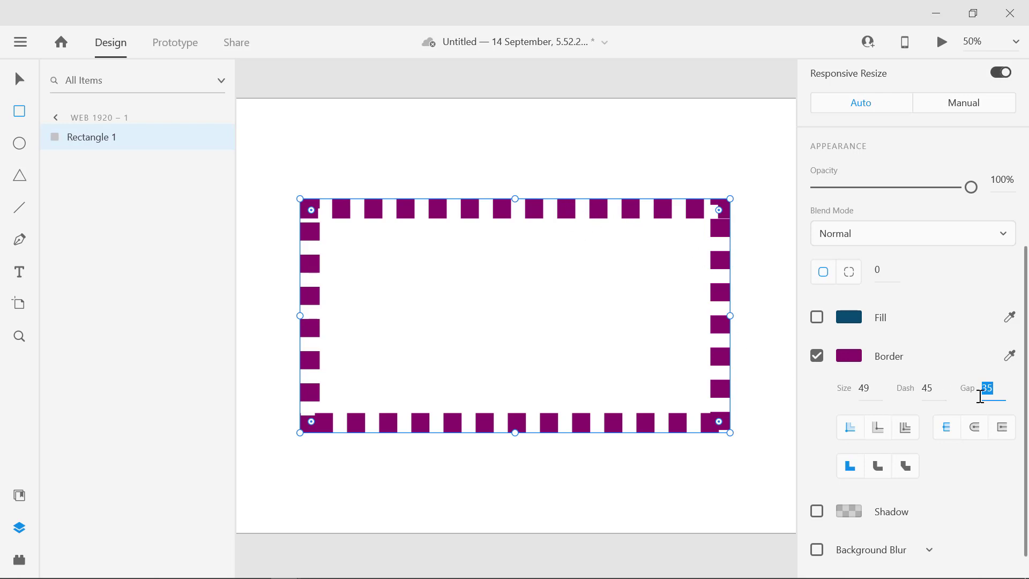
pyautogui.press('Up')
pyautogui.press('Up')
pyautogui.press('Up')
pyautogui.press('Up')
pyautogui.press('Up')
pyautogui.press('Up')
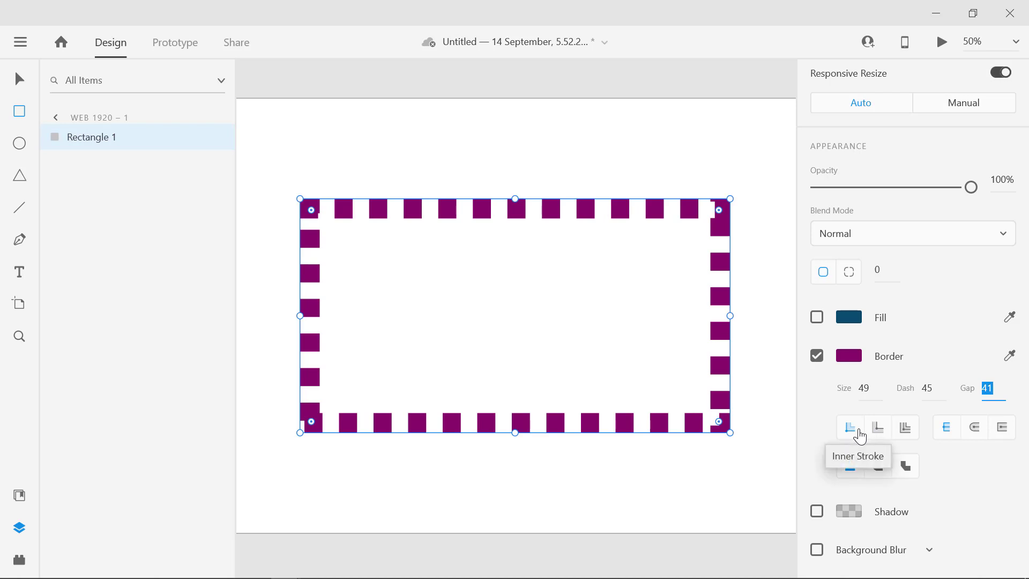
# - Turn the rectangle's fill back on and switch the border alignment to outer stroke
pyautogui.click(817, 317)
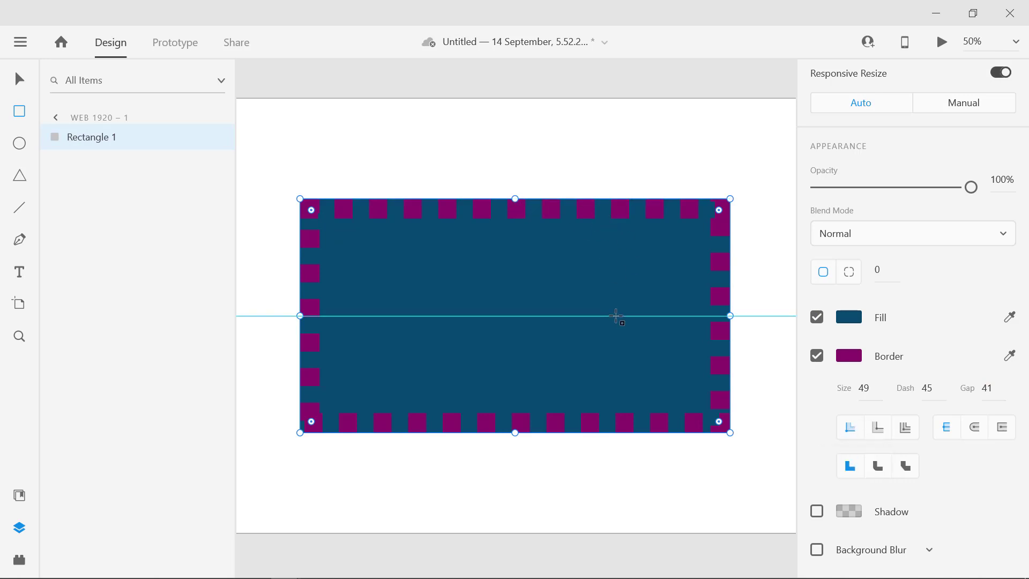
pyautogui.click(878, 432)
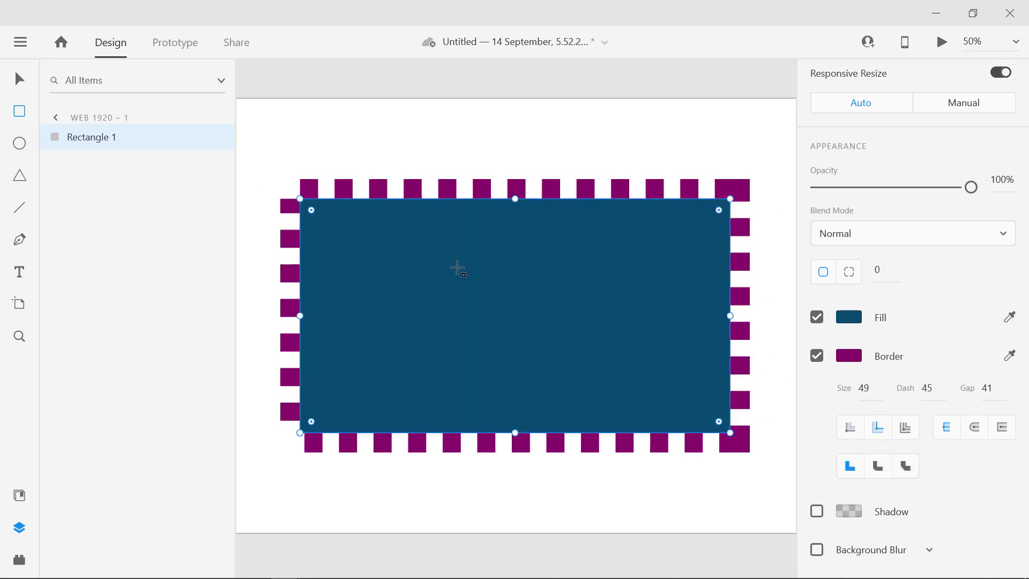
# - Try the centre and inner stroke alignments on the rectangle's border, and return it to outer stroke
pyautogui.click(909, 433)
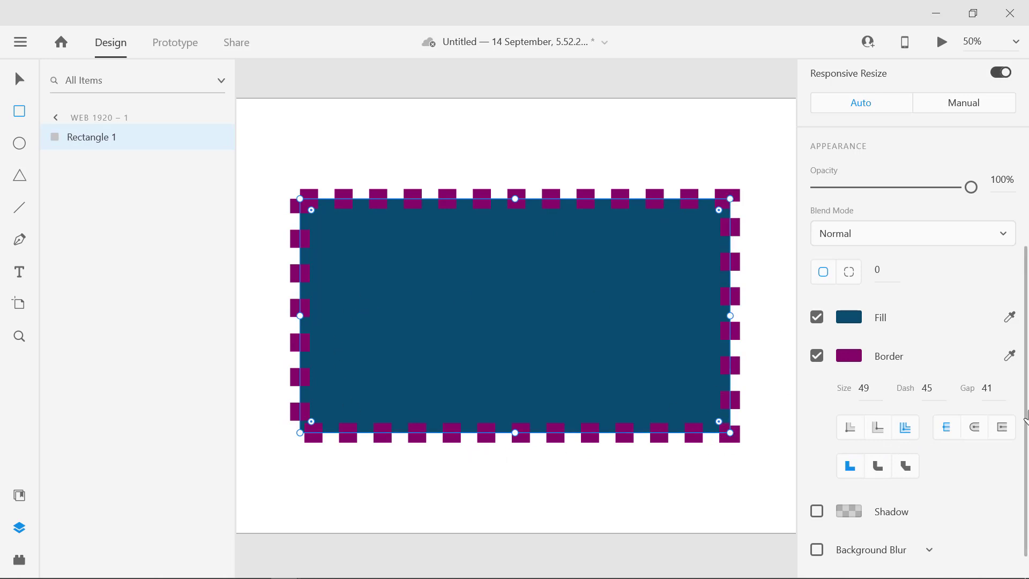
pyautogui.click(851, 429)
pyautogui.click(884, 432)
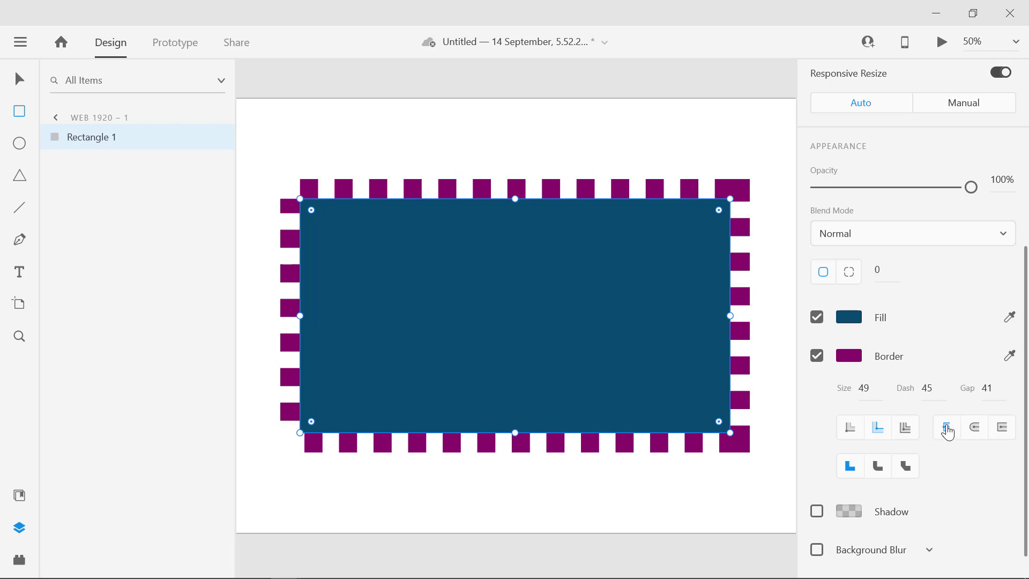
# - Give the rectangle's dashed border round caps and increase its dash length to 71
pyautogui.click(974, 428)
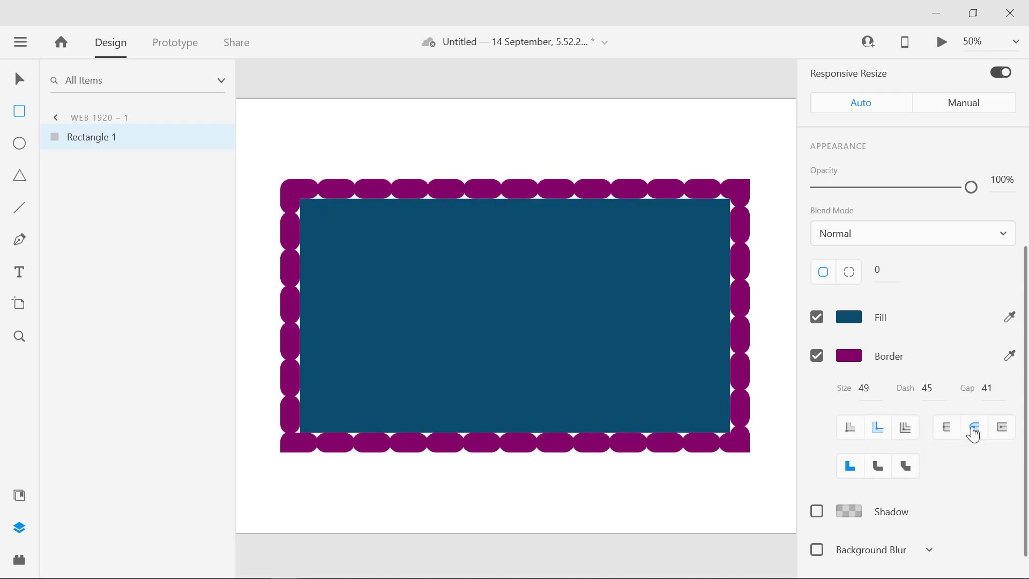
pyautogui.click(933, 390)
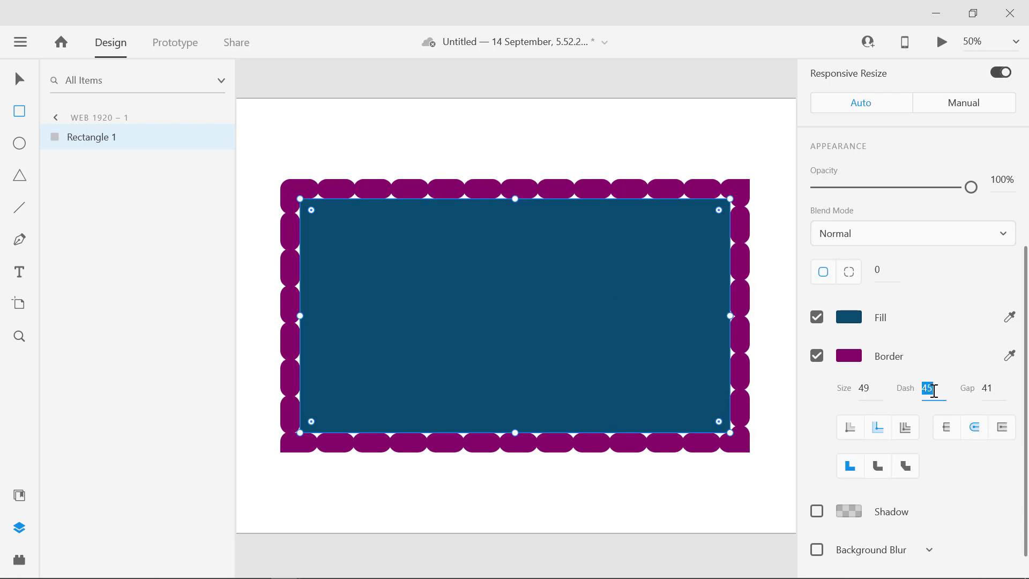
pyautogui.press('Up')
pyautogui.press('Up')
pyautogui.press('Up')
pyautogui.press('Up')
pyautogui.press('Up')
pyautogui.press('Up')
pyautogui.press('Up')
pyautogui.press('Up')
pyautogui.press('Up')
pyautogui.press('Up')
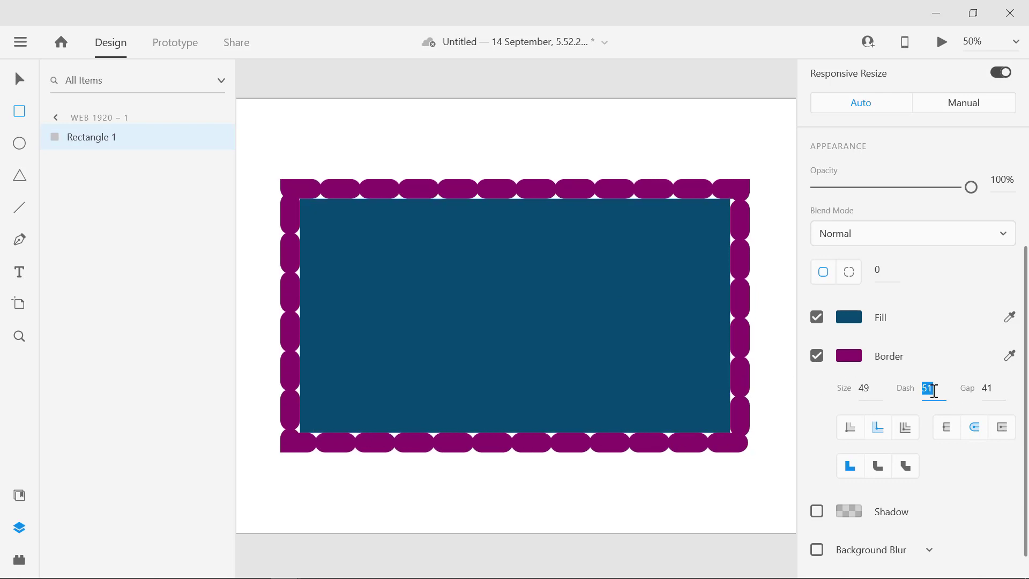
pyautogui.press('Up')
pyautogui.press('Up')
pyautogui.press('Up')
pyautogui.press('Up')
pyautogui.press('Up')
pyautogui.press('Up')
pyautogui.press('Up')
pyautogui.press('Up')
pyautogui.press('Up')
pyautogui.press('Up')
pyautogui.press('Up')
pyautogui.press('Up')
pyautogui.press('Up')
pyautogui.press('Up')
pyautogui.press('Up')
pyautogui.press('Up')
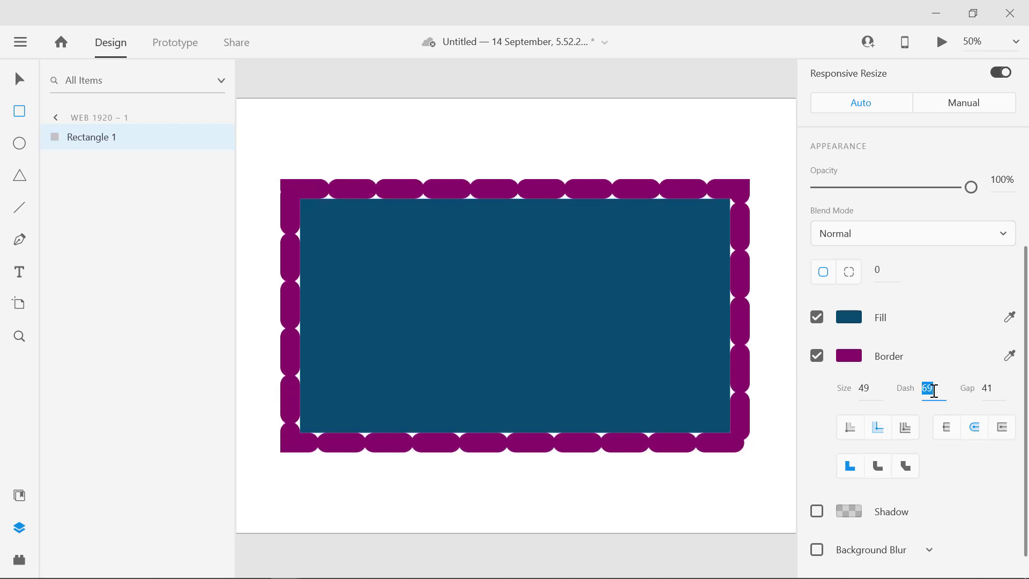
# - Widen the gap between the rectangle's border dashes to 81
pyautogui.click(998, 390)
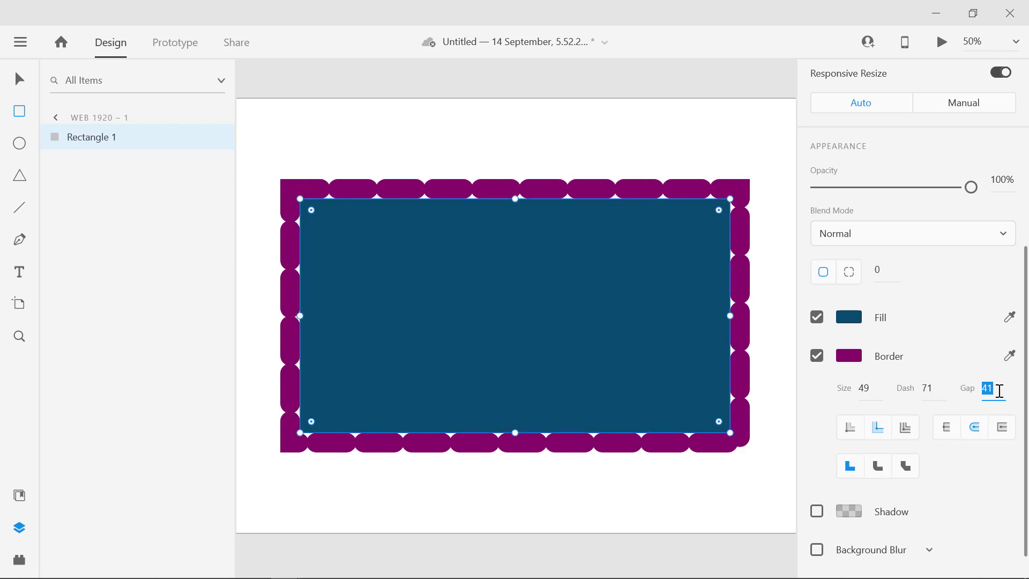
pyautogui.press('Up')
pyautogui.press('Up')
pyautogui.press('Up')
pyautogui.press('Up')
pyautogui.press('Up')
pyautogui.press('Up')
pyautogui.press('Up')
pyautogui.press('Up')
pyautogui.press('Up')
pyautogui.press('Up')
pyautogui.press('Up')
pyautogui.press('Up')
pyautogui.press('Up')
pyautogui.press('Up')
pyautogui.press('Up')
pyautogui.press('Up')
pyautogui.press('Up')
pyautogui.press('Up')
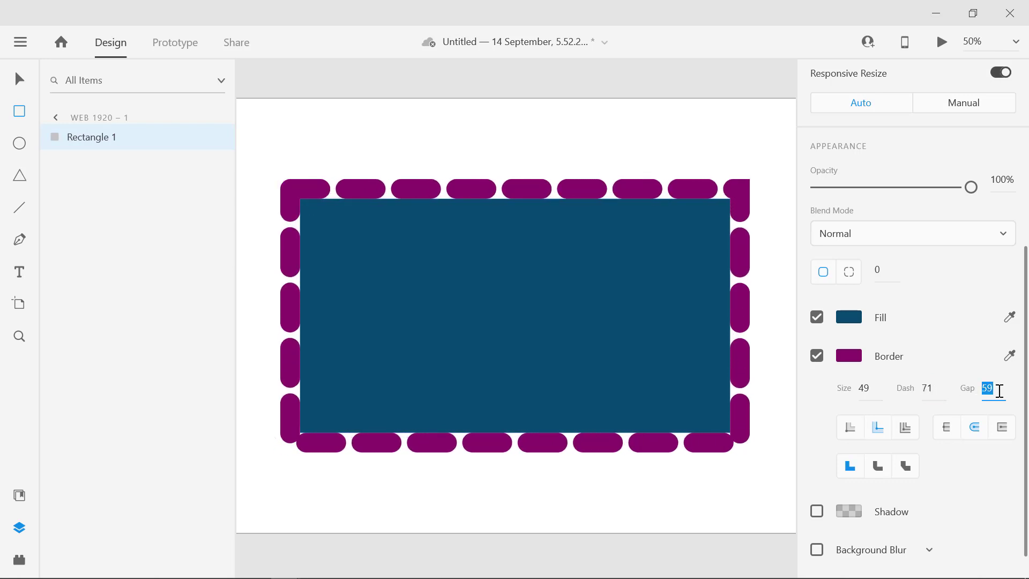
pyautogui.press('Up')
pyautogui.press('Up')
pyautogui.press('Up')
pyautogui.press('Up')
pyautogui.press('Up')
pyautogui.press('Up')
pyautogui.press('Up')
pyautogui.press('Up')
pyautogui.press('Up')
pyautogui.press('Up')
pyautogui.press('Up')
pyautogui.press('Up')
pyautogui.press('Up')
pyautogui.press('Up')
pyautogui.press('Up')
pyautogui.press('Up')
pyautogui.press('Up')
pyautogui.press('Up')
pyautogui.press('Up')
pyautogui.press('Up')
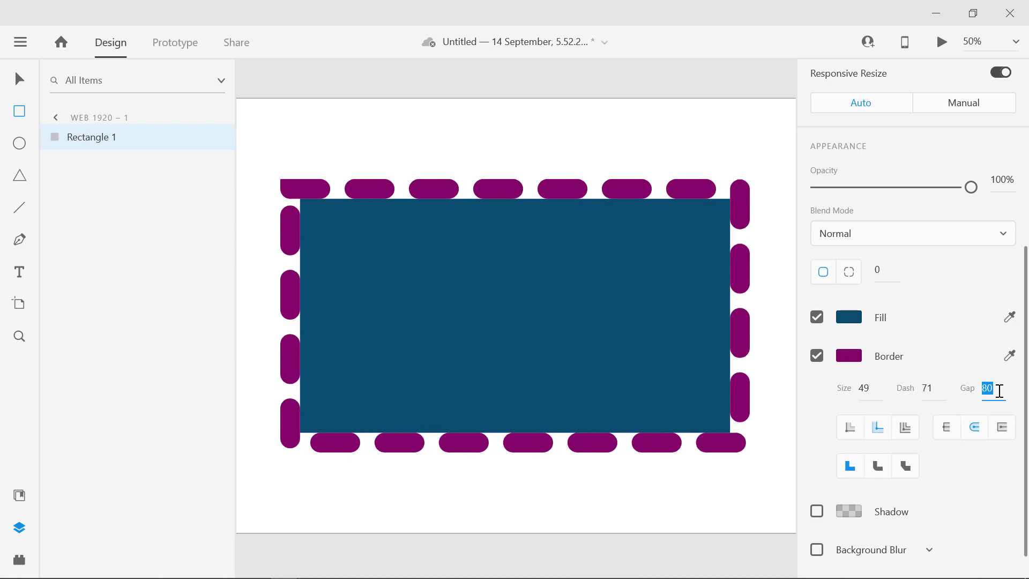
pyautogui.press('Up')
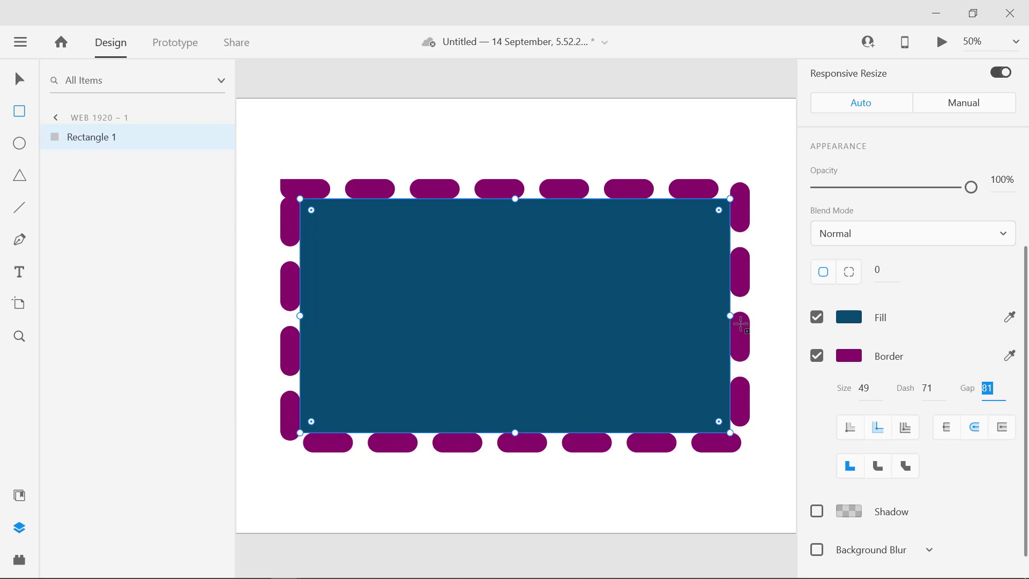
# - Compare the butt and round caps on the rectangle's dashed border, and choose the projecting cap
pyautogui.click(948, 428)
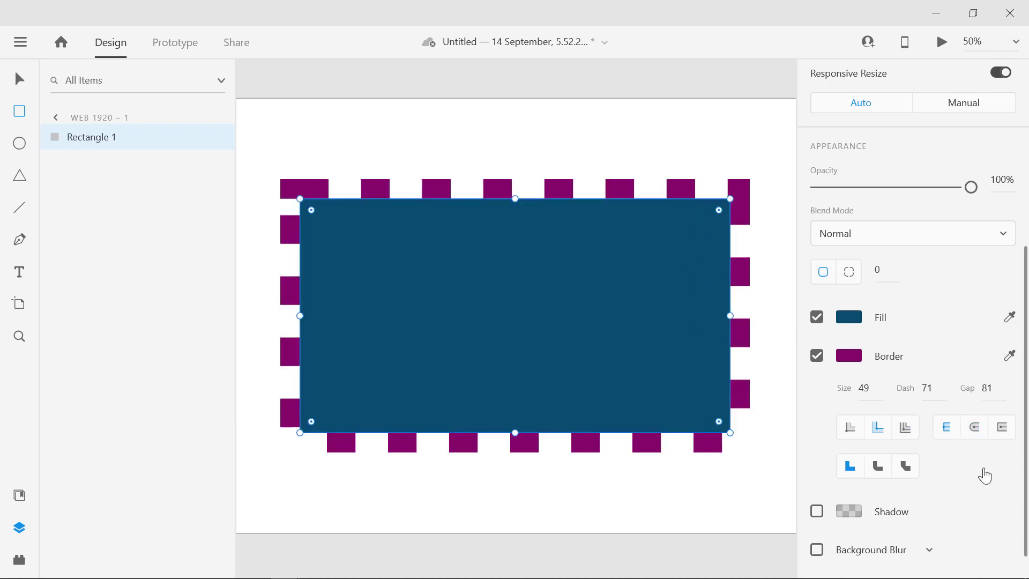
pyautogui.click(973, 428)
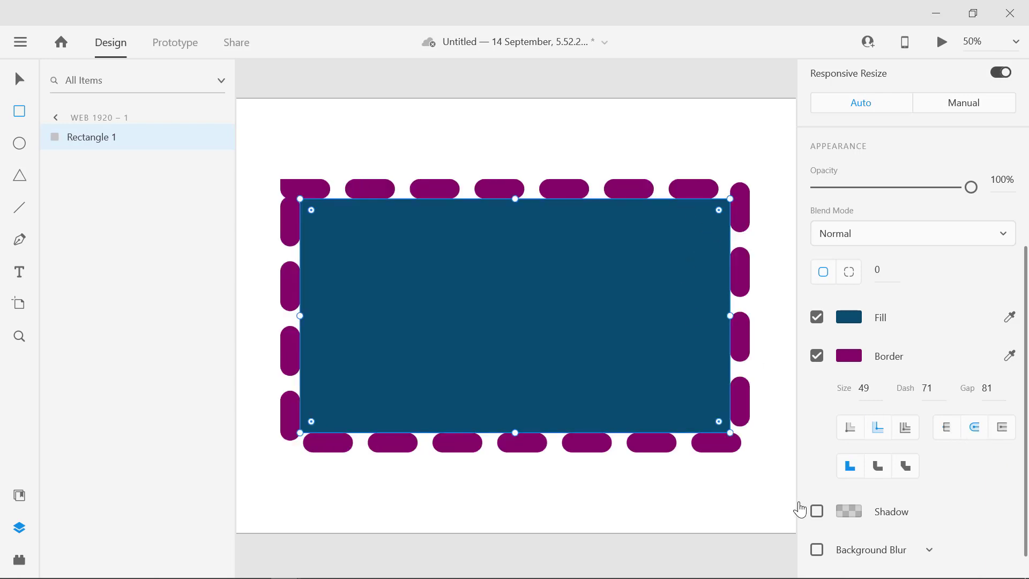
pyautogui.click(1007, 430)
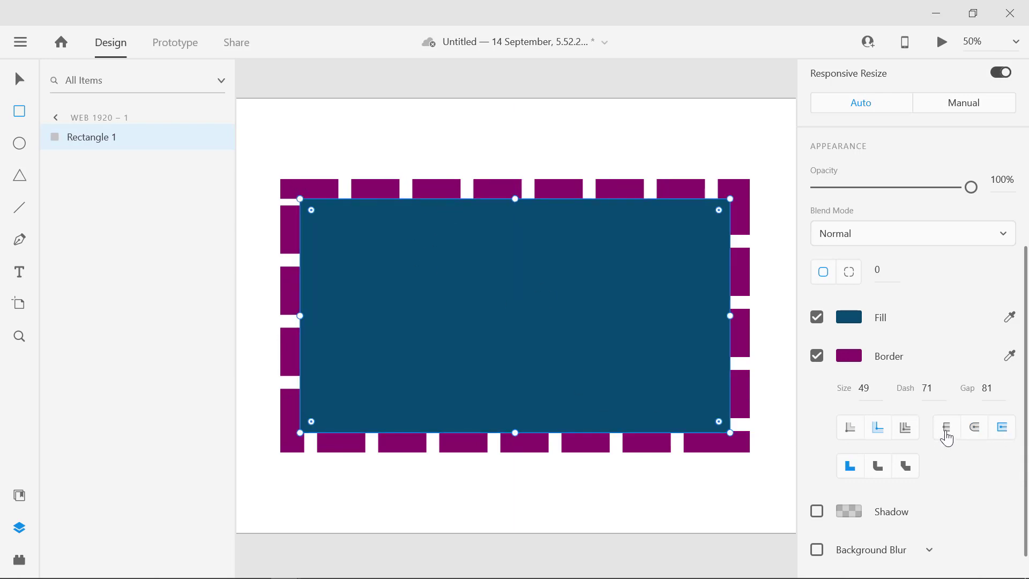
pyautogui.click(946, 435)
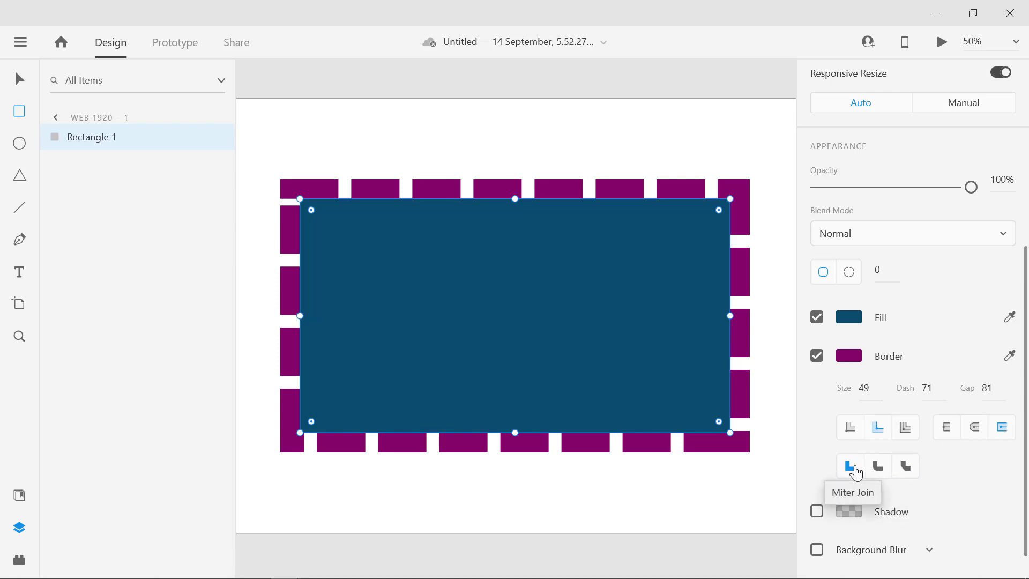
# - Try the round and bevel joins on the rectangle's border corners, and restore the miter join
pyautogui.click(883, 468)
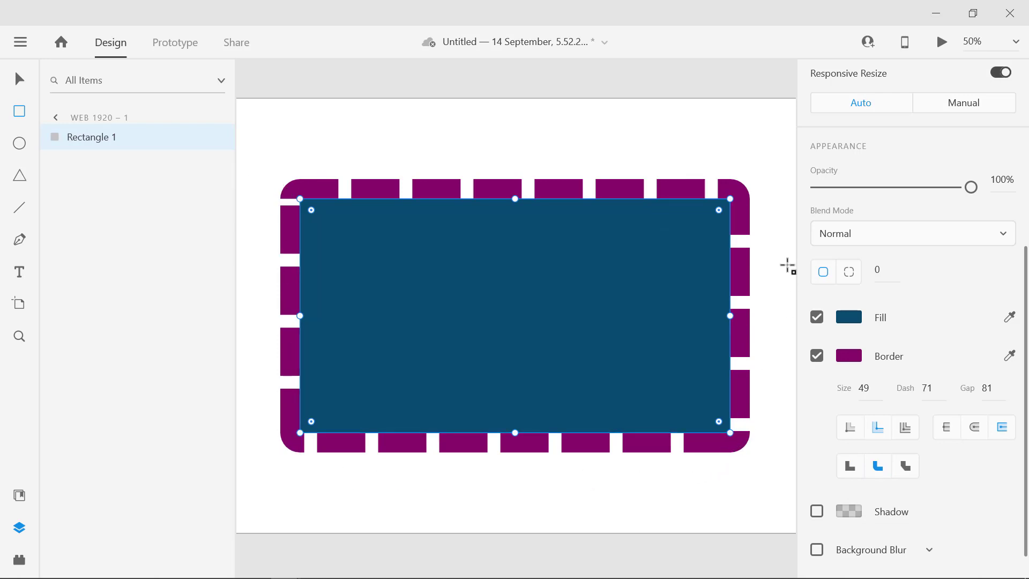
pyautogui.click(847, 469)
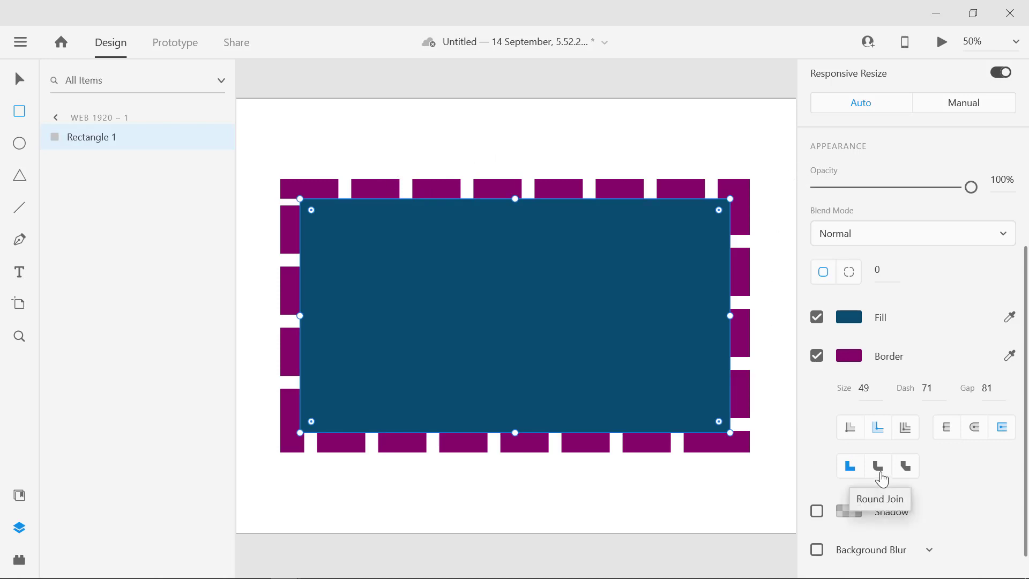
pyautogui.click(879, 470)
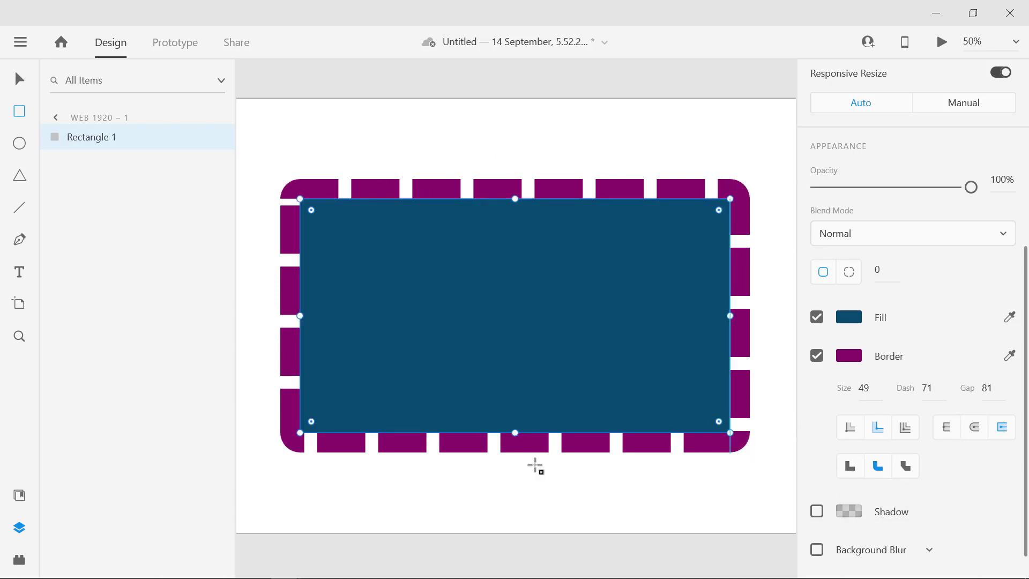
pyautogui.click(905, 469)
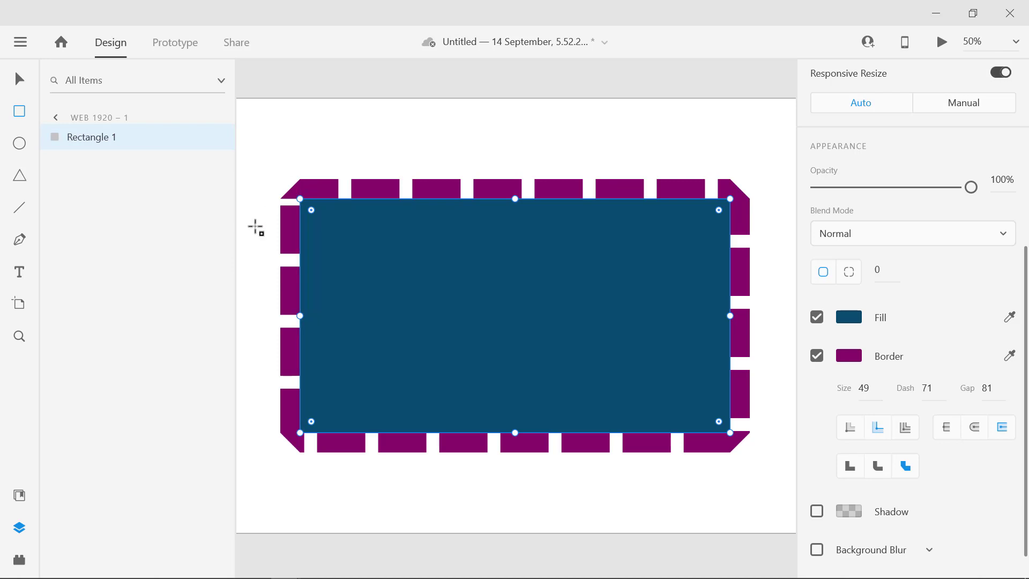
pyautogui.click(853, 471)
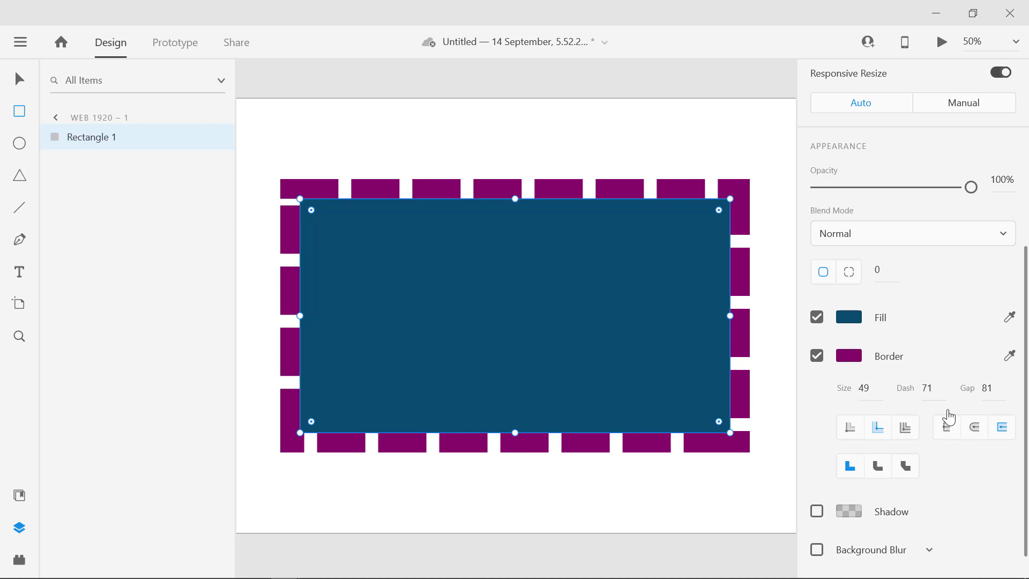
# - Move the rectangle straight up until it is partly above the artboard's upper edge, and activate the Ellipse tool
pyautogui.scroll(-2, 534, 362)
pyautogui.scroll(3, 535, 356)
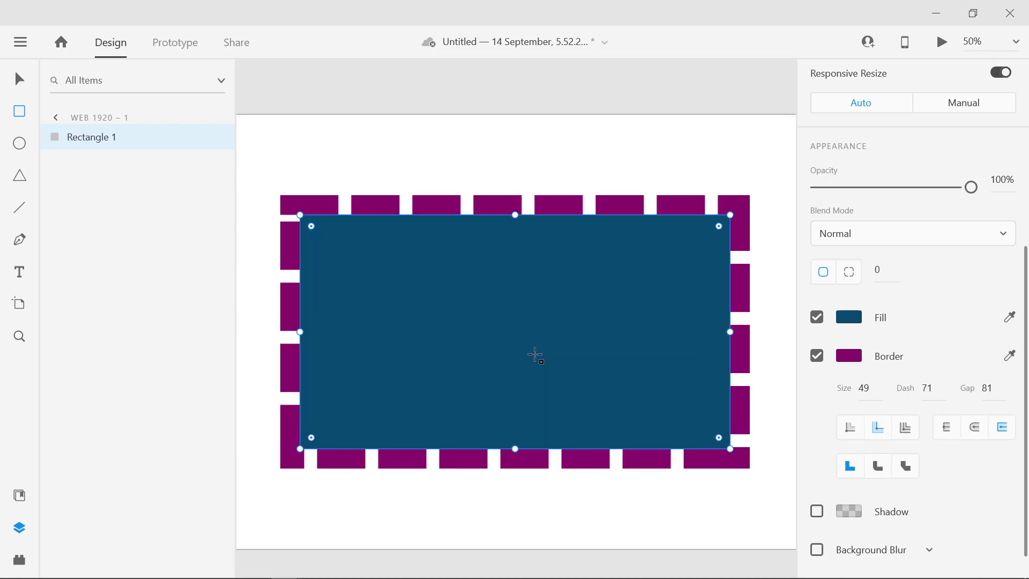
pyautogui.click(20, 79)
pyautogui.moveTo(554, 300); pyautogui.dragTo(554, 148)
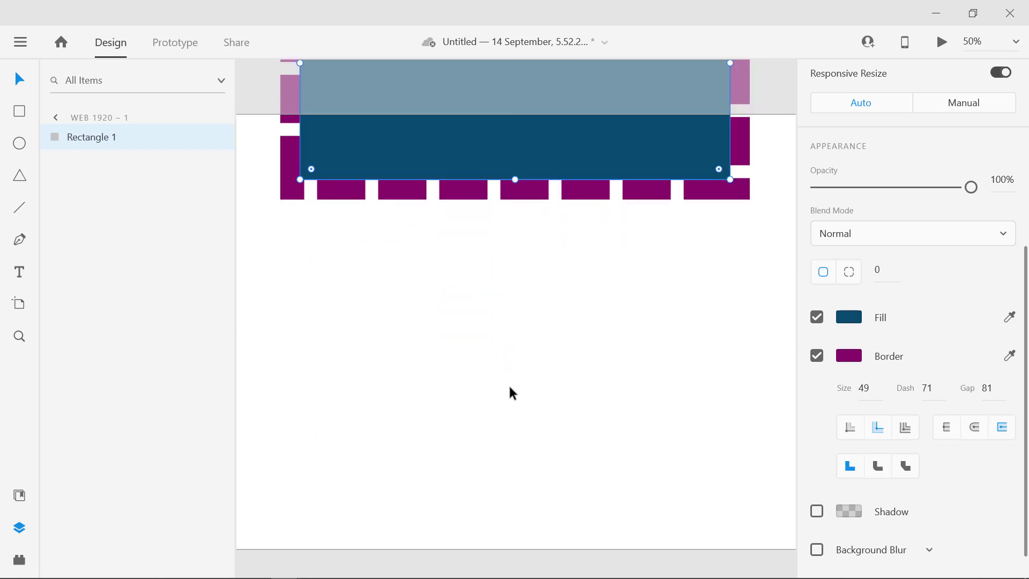
pyautogui.click(19, 143)
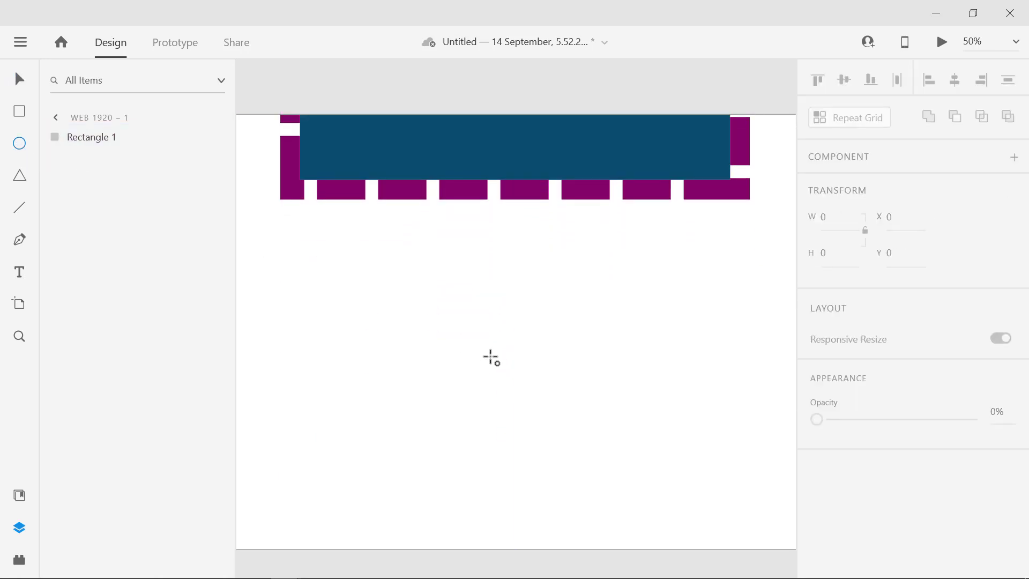
pyautogui.moveTo(503, 370); pyautogui.dragTo(532, 417)
pyautogui.moveTo(531, 415); pyautogui.dragTo(581, 478)
pyautogui.hotkey('ctrl', 'z')
pyautogui.hotkey('ctrl', 'z')
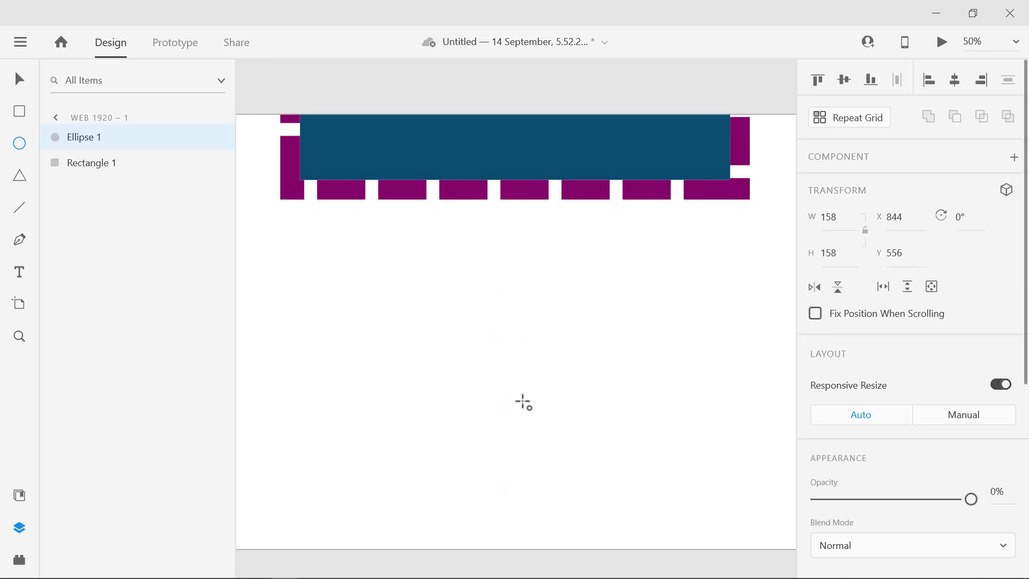
# - Draw a circle about 670 in diameter on the artboard below the rectangle
pyautogui.moveTo(510, 372); pyautogui.dragTo(645, 524)
pyautogui.click(19, 80)
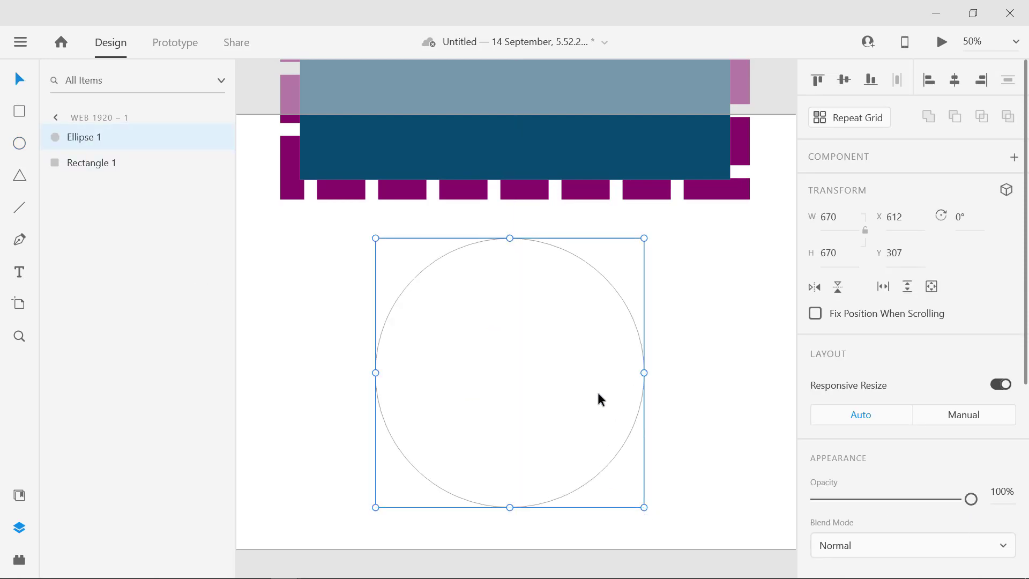
# - Fill the circle with a very dark navy blue
pyautogui.scroll(-5, 883, 474)
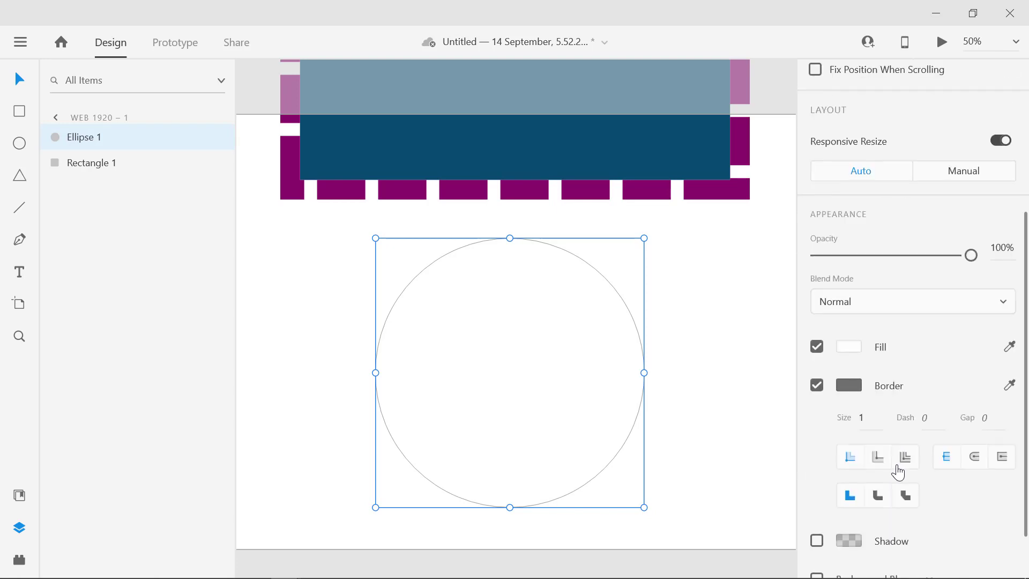
pyautogui.click(849, 279)
pyautogui.moveTo(732, 274)
pyautogui.mouseDown()
pyautogui.moveTo(730, 264)
pyautogui.moveTo(734, 298)
pyautogui.moveTo(767, 246)
pyautogui.mouseUp()
pyautogui.click(716, 494)
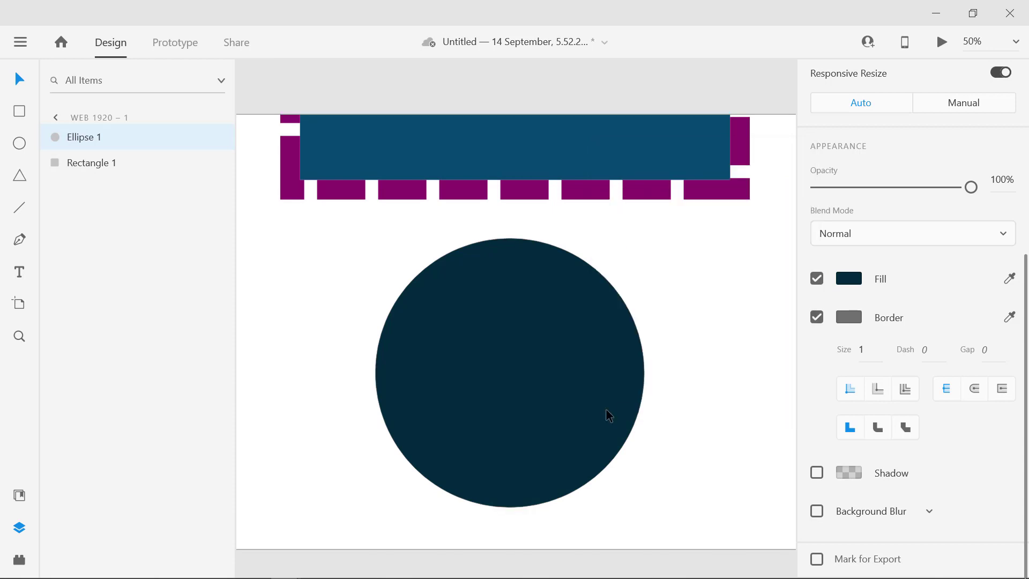
# - Set the circle's border colour to bright pink, #EC16B1
pyautogui.click(595, 411)
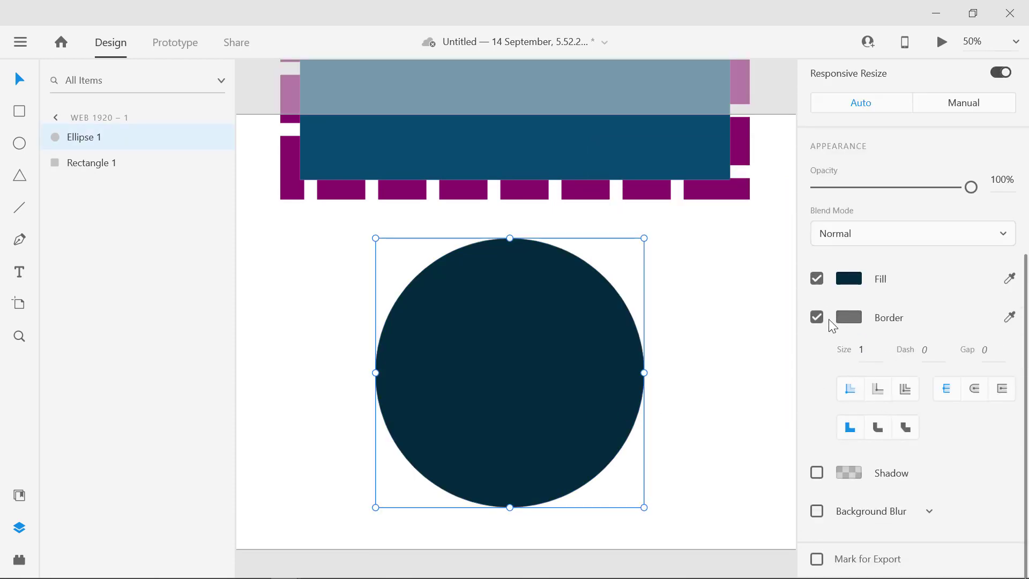
pyautogui.click(830, 319)
pyautogui.moveTo(772, 284); pyautogui.dragTo(766, 223)
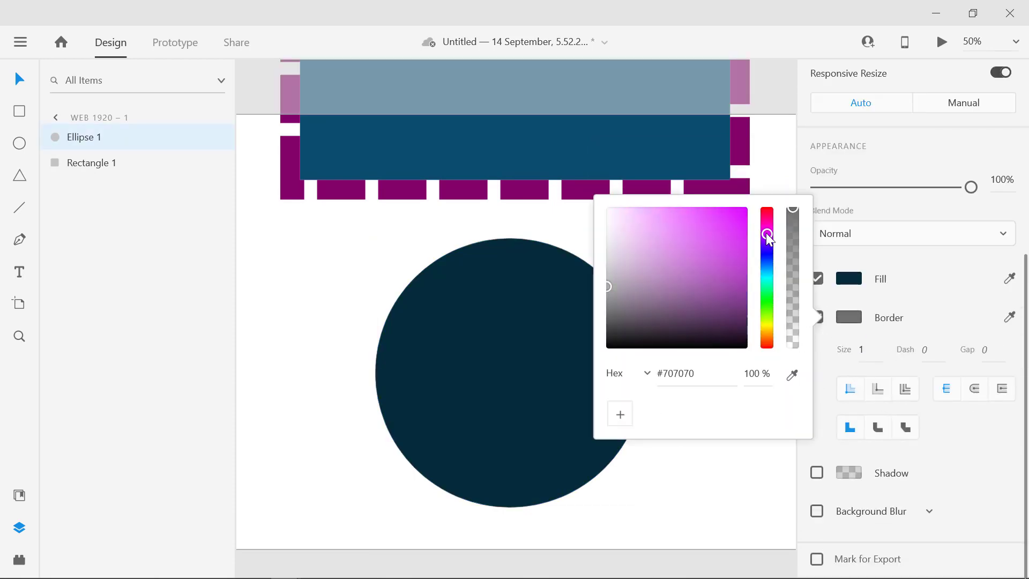
pyautogui.click(734, 221)
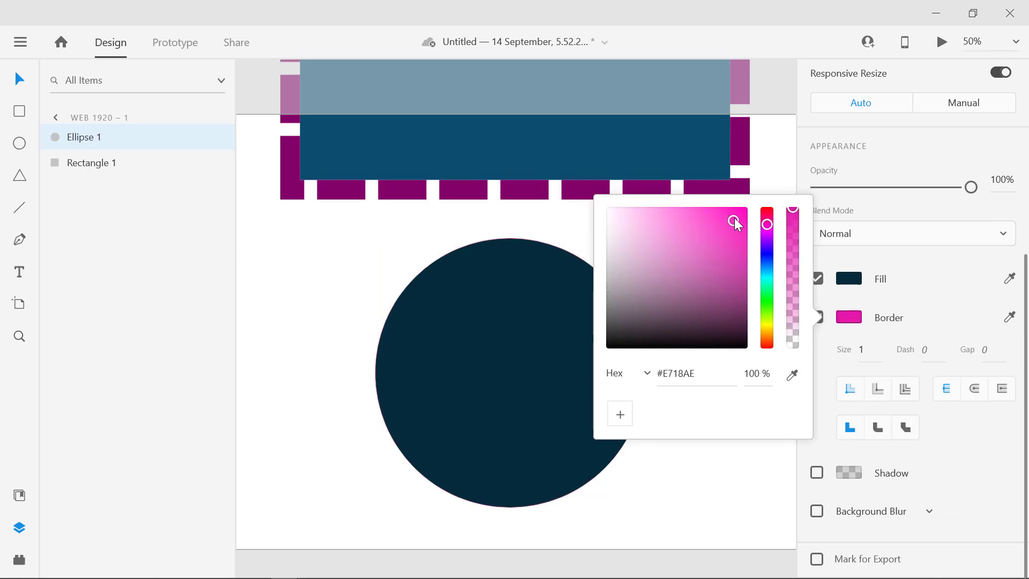
pyautogui.click(740, 478)
# - Increase the circle's border size to 20
pyautogui.click(582, 371)
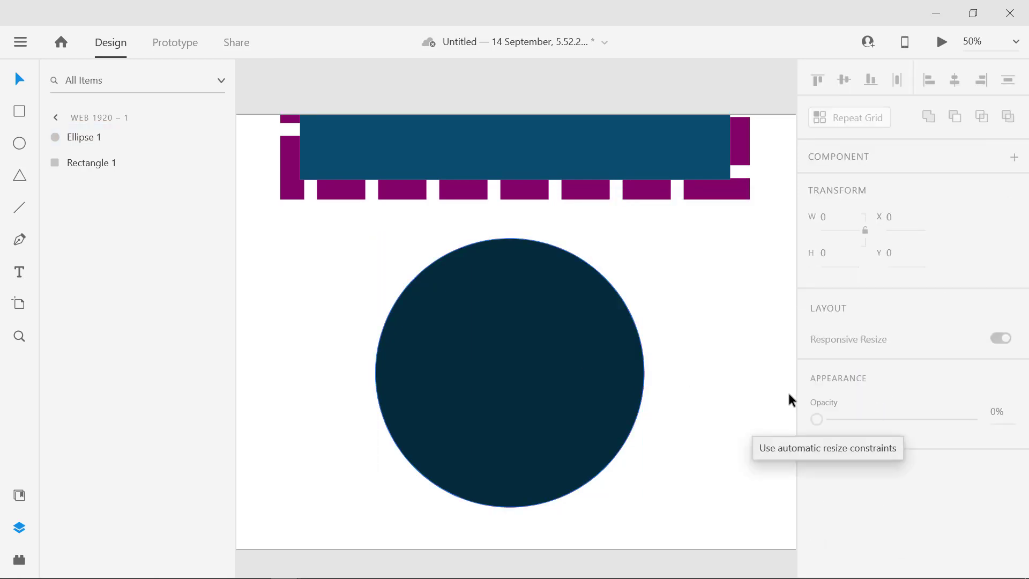
pyautogui.scroll(-1, 898, 437)
pyautogui.scroll(-3, 900, 444)
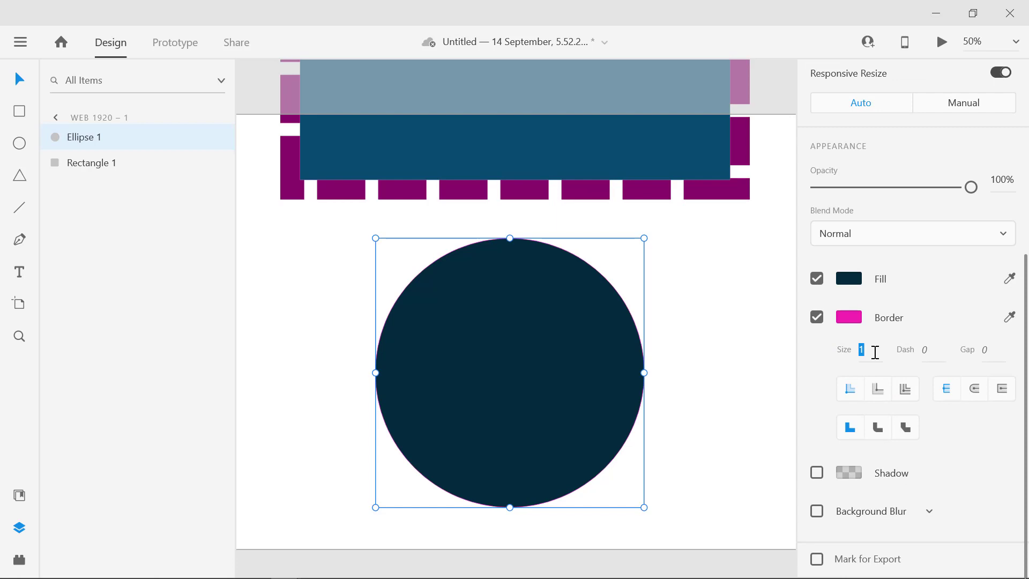
pyautogui.press('Up')
pyautogui.press('Up')
pyautogui.press('Up')
pyautogui.press('Up')
pyautogui.press('Up')
pyautogui.press('Up')
pyautogui.press('Up')
pyautogui.press('Up')
pyautogui.press('Up')
pyautogui.press('Up')
pyautogui.press('Up')
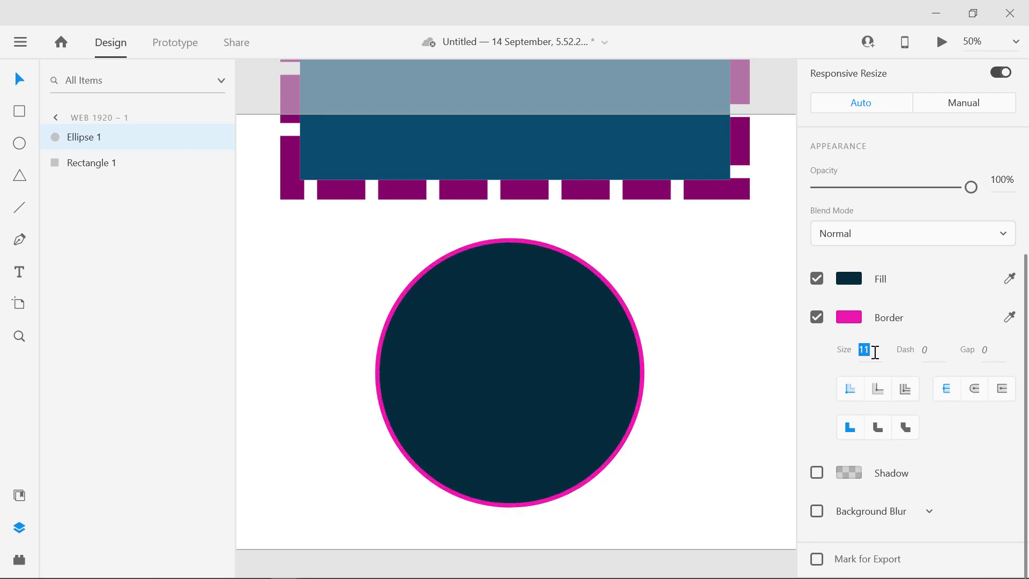
pyautogui.press('Up')
pyautogui.press('Up')
pyautogui.press('Up')
pyautogui.press('Up')
pyautogui.press('Up')
pyautogui.press('Up')
pyautogui.press('Up')
pyautogui.press('Up')
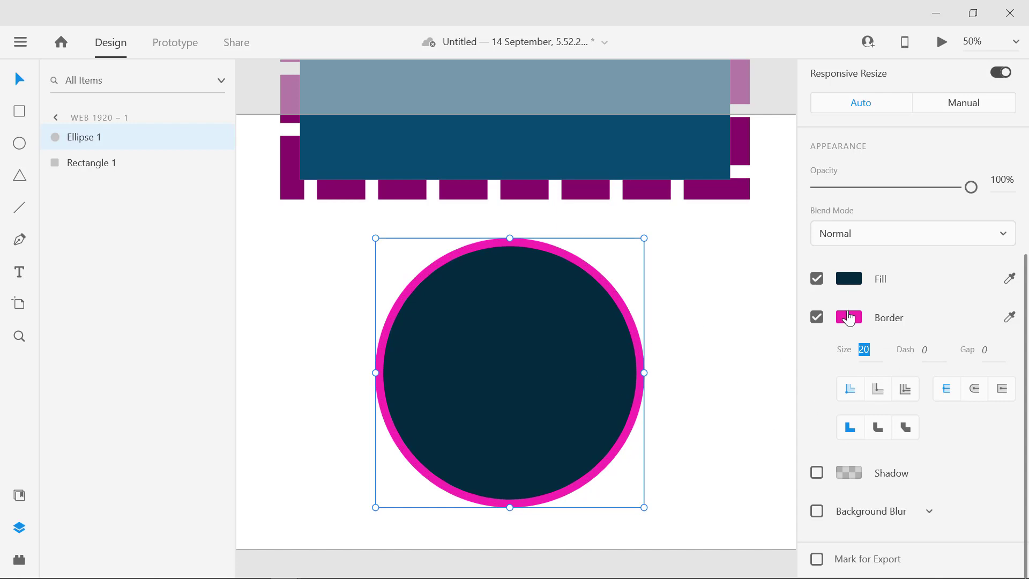
# - Darken the circle's border colour to a deep magenta of the same hue
pyautogui.click(849, 317)
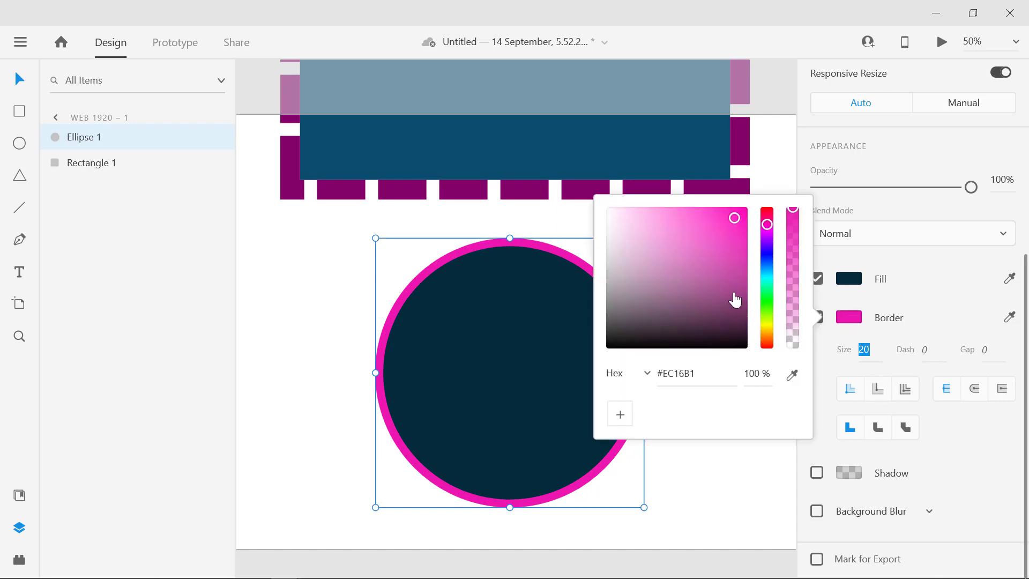
pyautogui.click(735, 265)
pyautogui.click(711, 485)
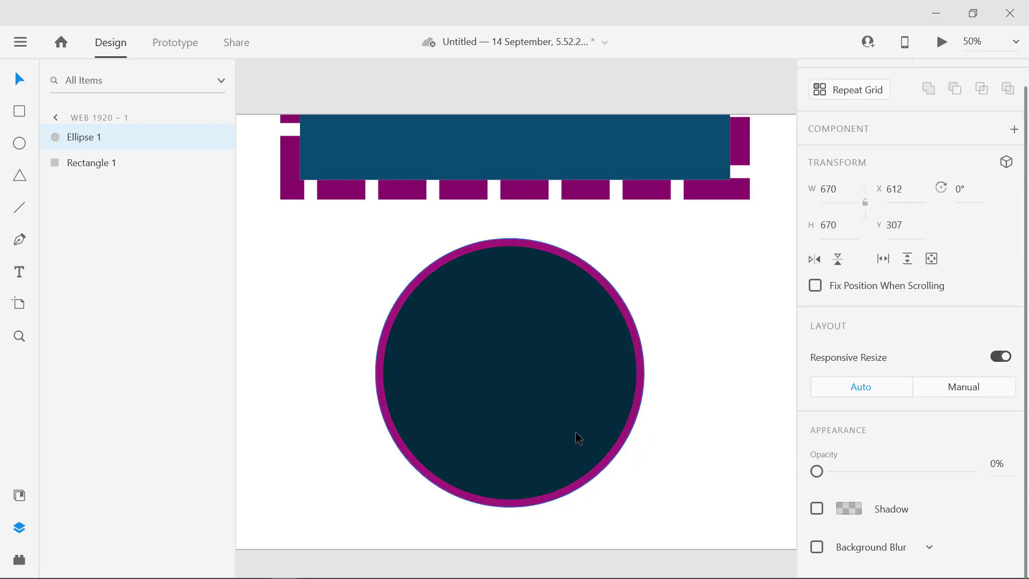
# - Set the dash length of the circle's border to 25
pyautogui.scroll(-4, 924, 442)
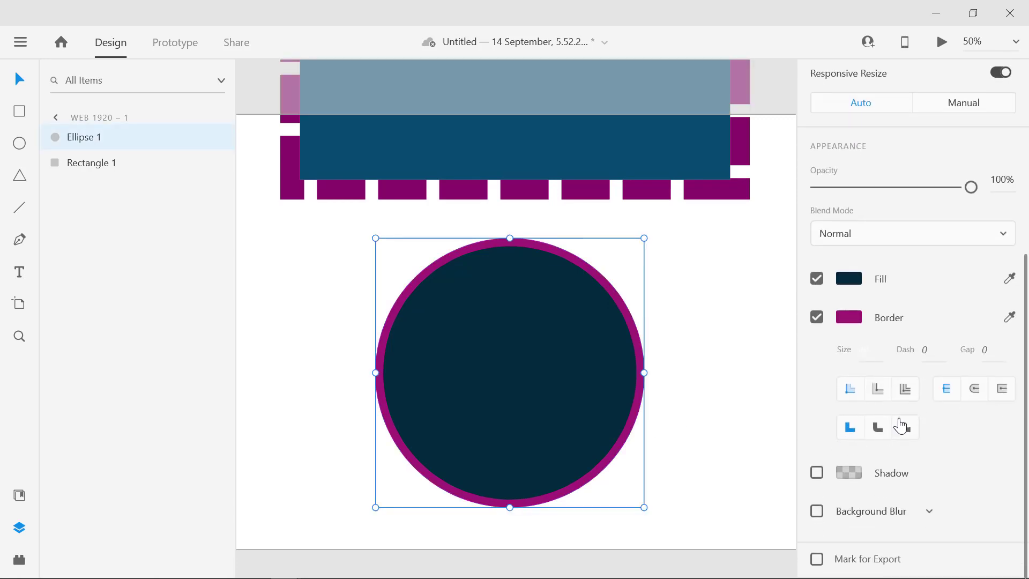
pyautogui.click(937, 354)
pyautogui.press('Up')
pyautogui.press('Up')
pyautogui.press('Up')
pyautogui.press('Up')
pyautogui.press('Up')
pyautogui.press('Up')
pyautogui.press('Up')
pyautogui.press('Up')
pyautogui.press('Up')
pyautogui.press('Up')
pyautogui.press('Up')
pyautogui.press('Up')
pyautogui.press('Up')
pyautogui.press('Up')
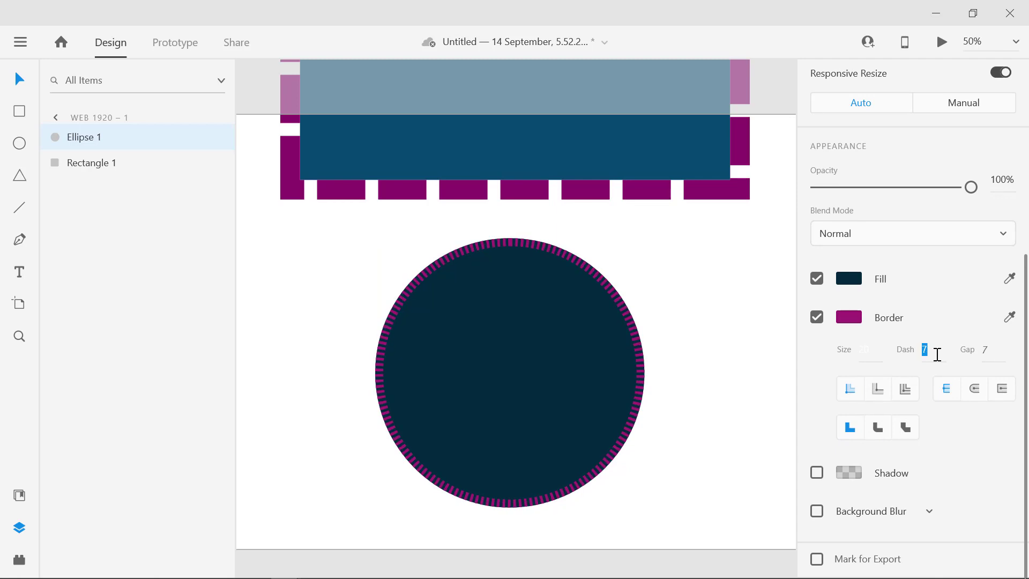
pyautogui.press('Up')
pyautogui.press('Up')
pyautogui.press('Up')
pyautogui.press('Up')
pyautogui.press('Up')
pyautogui.press('Up')
pyautogui.press('Up')
pyautogui.press('Up')
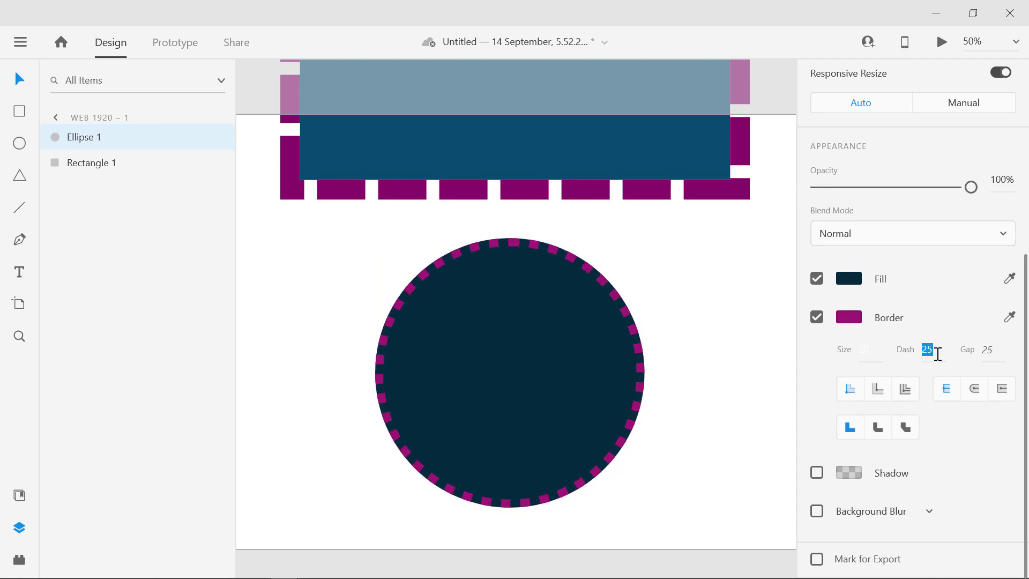
# - Set the gap between the dashes of the circle's border to 37
pyautogui.click(985, 351)
pyautogui.press('Up')
pyautogui.press('Up')
pyautogui.press('Up')
pyautogui.press('Up')
pyautogui.press('Up')
pyautogui.press('Up')
pyautogui.press('Up')
pyautogui.press('Up')
pyautogui.press('Up')
pyautogui.press('Up')
pyautogui.press('Up')
pyautogui.press('Up')
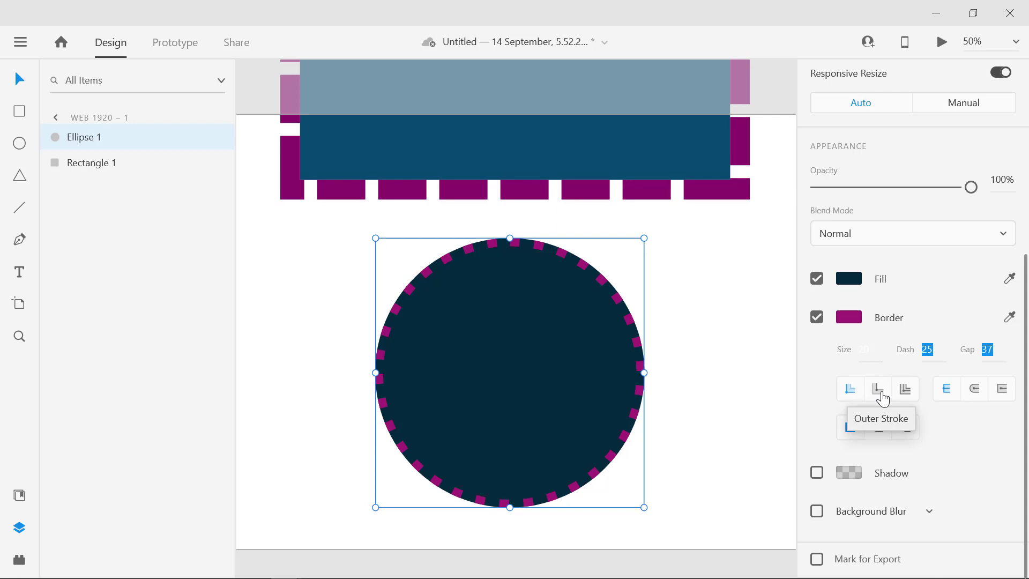
# - Align the circle's border as a center stroke and give its dashes projecting caps
pyautogui.click(908, 398)
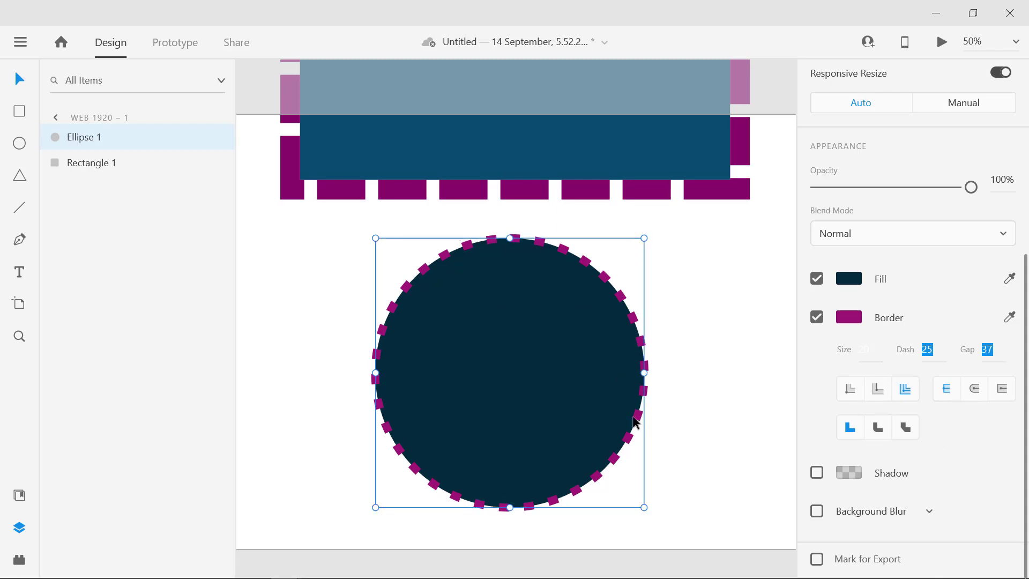
pyautogui.click(1002, 396)
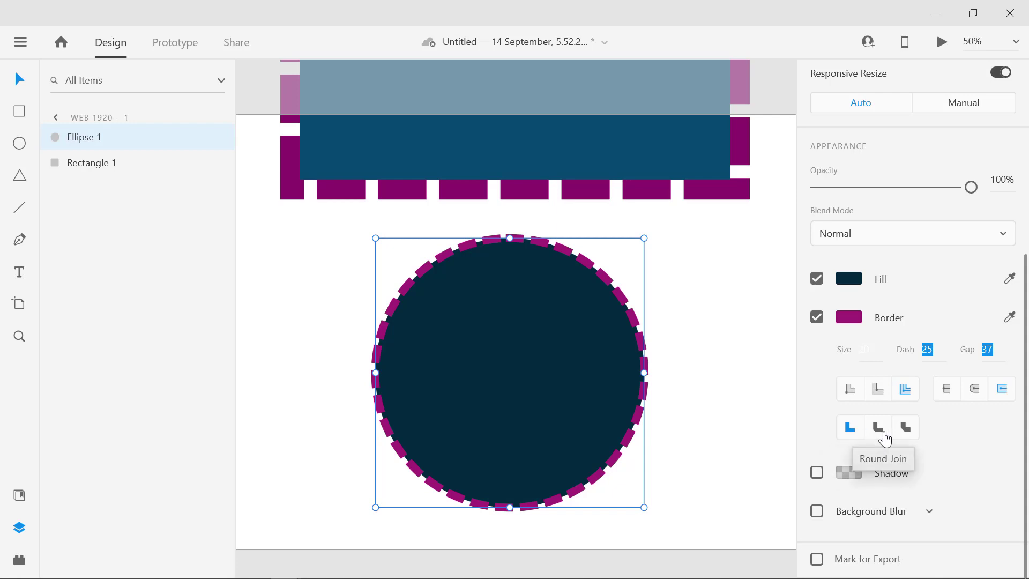
# - Try the bevel join on the circle's border and switch back to the miter join
pyautogui.click(911, 431)
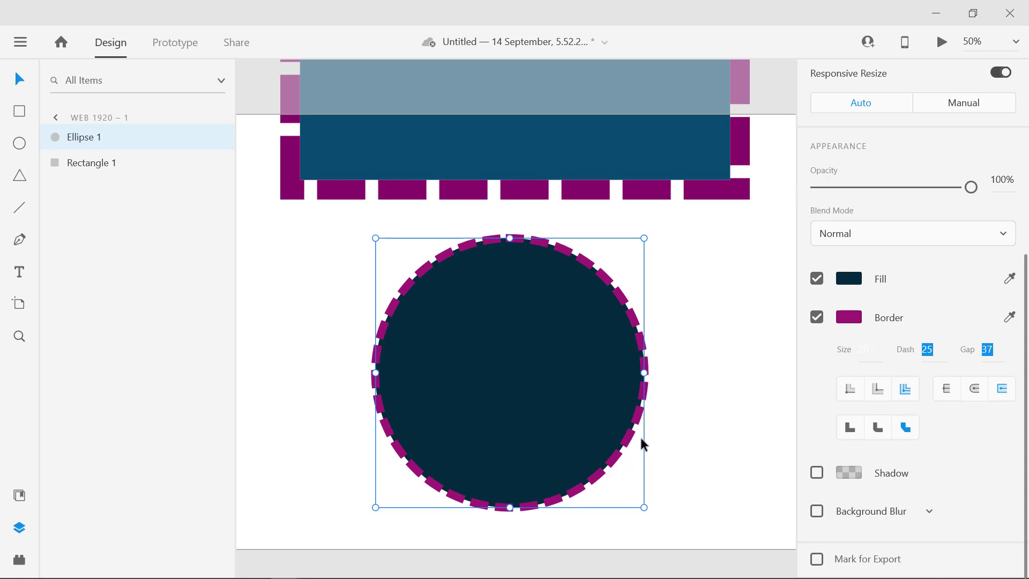
pyautogui.scroll(5, 696, 257)
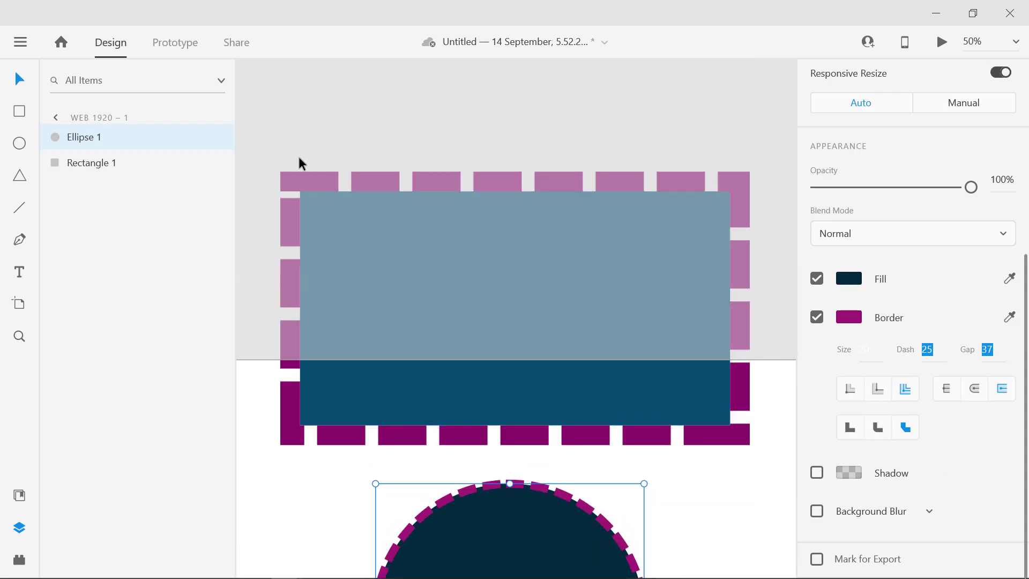
pyautogui.scroll(-1, 735, 319)
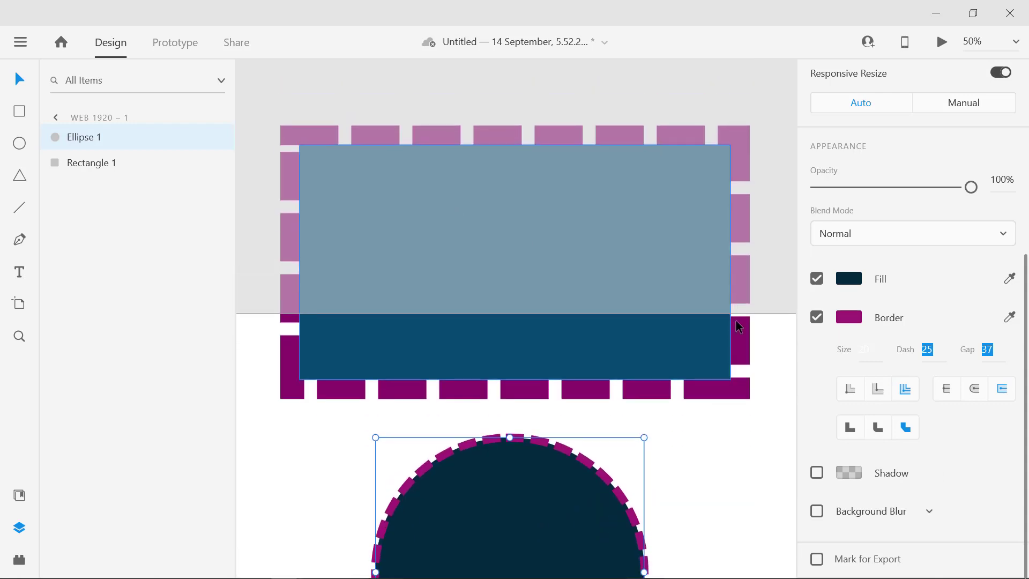
pyautogui.scroll(-3, 735, 319)
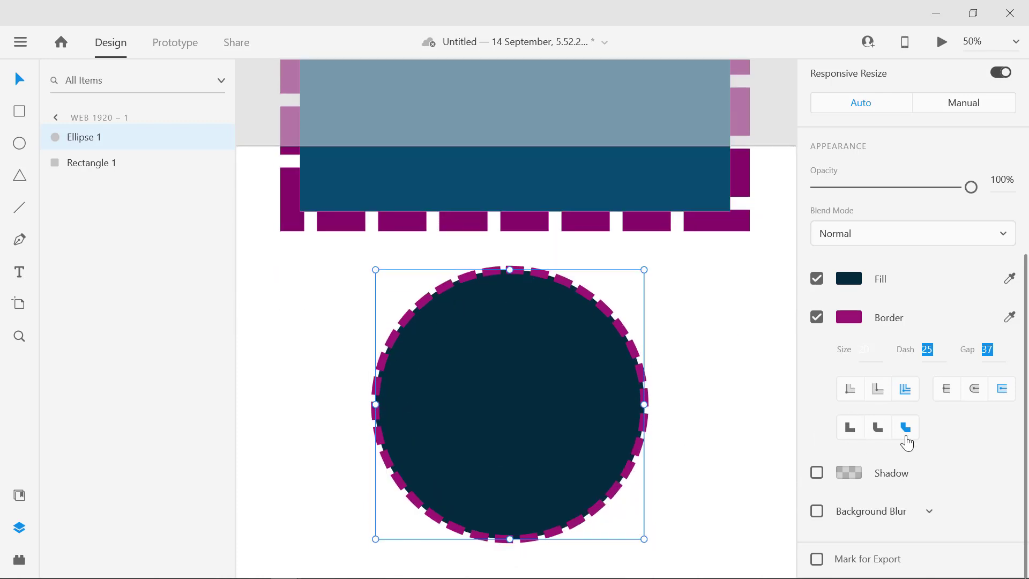
pyautogui.click(851, 431)
# - Delete the circle from the artboard
pyautogui.scroll(2, 730, 420)
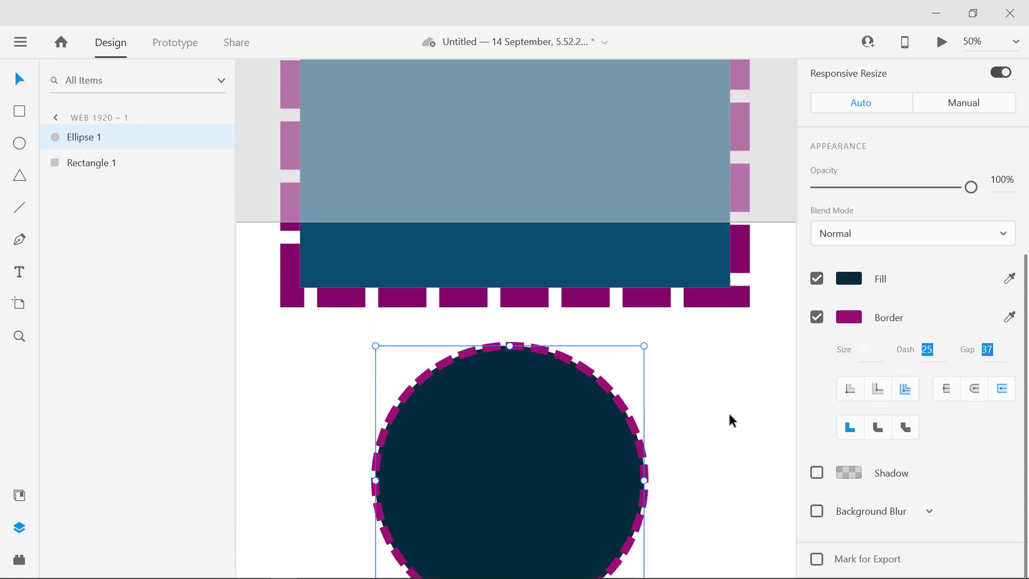
pyautogui.scroll(-4, 730, 419)
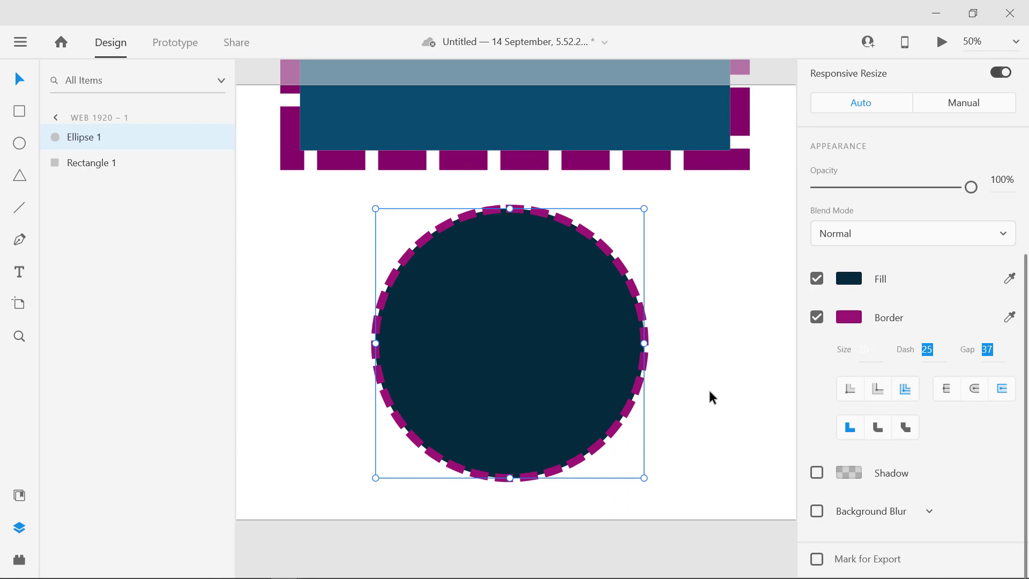
pyautogui.scroll(3, 710, 391)
pyautogui.press('Delete')
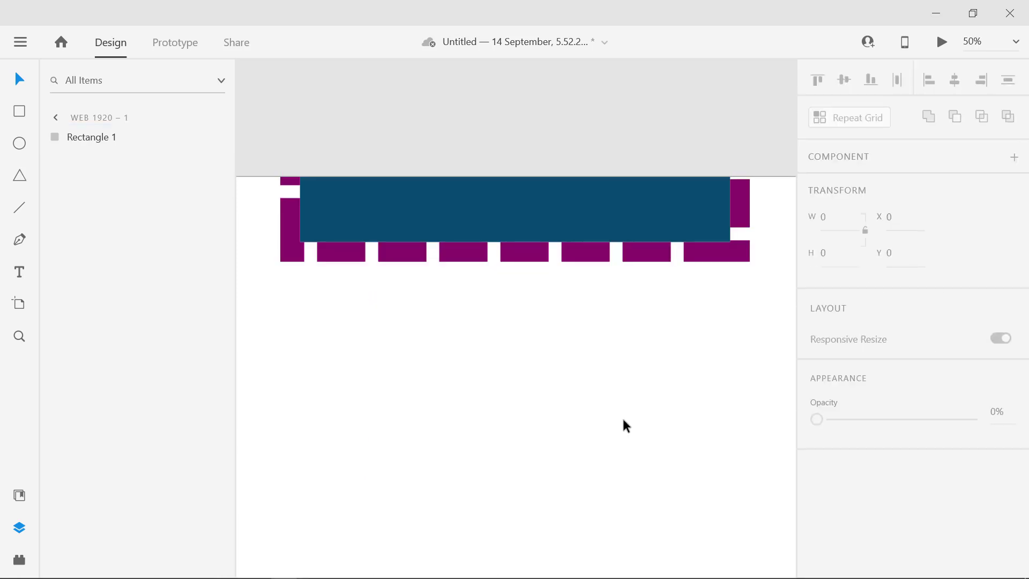
# - Move the rectangle fully onto the artboard and center it both vertically and horizontally
pyautogui.click(567, 220)
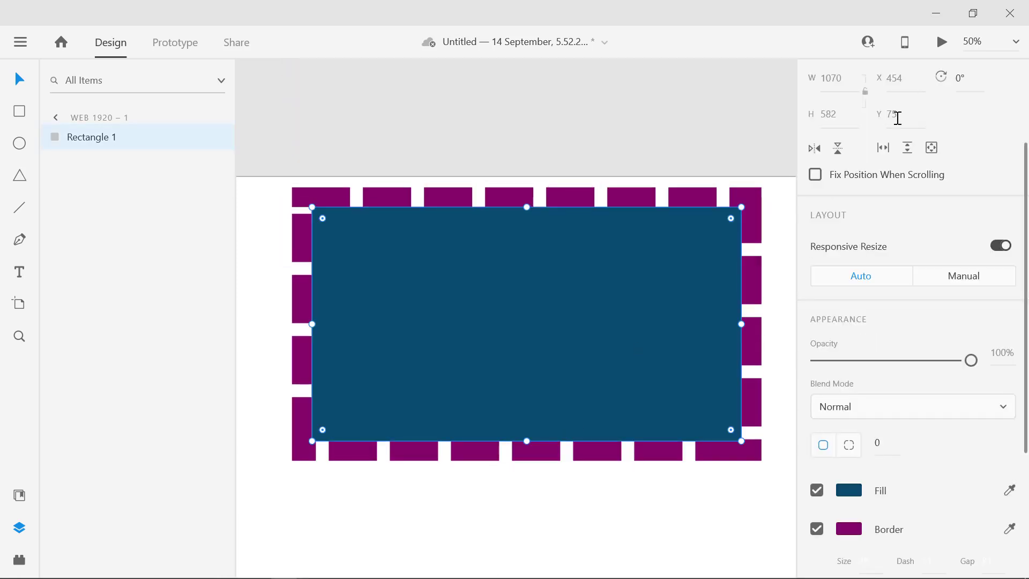
pyautogui.click(844, 80)
pyautogui.click(954, 80)
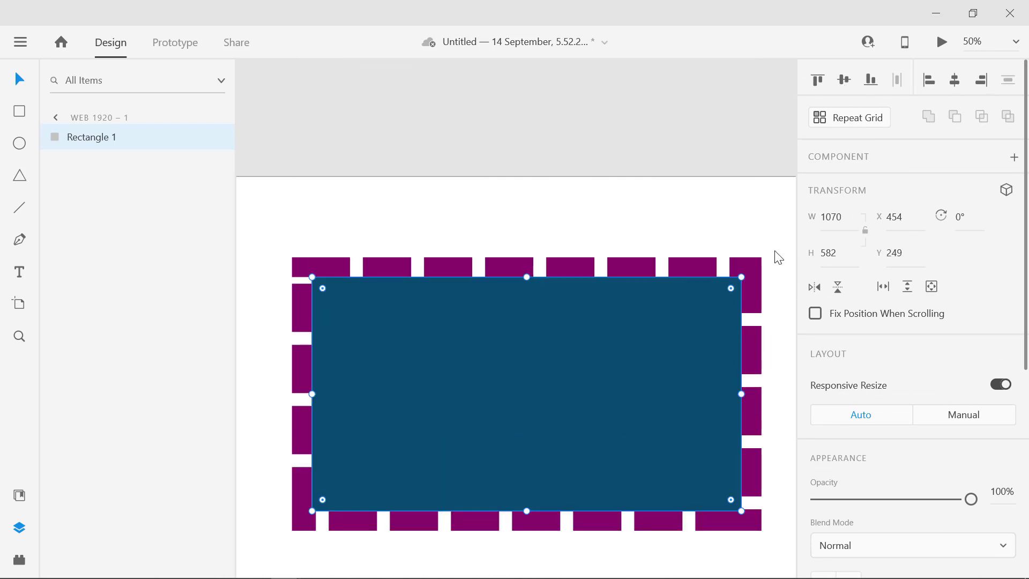
pyautogui.scroll(-3, 507, 389)
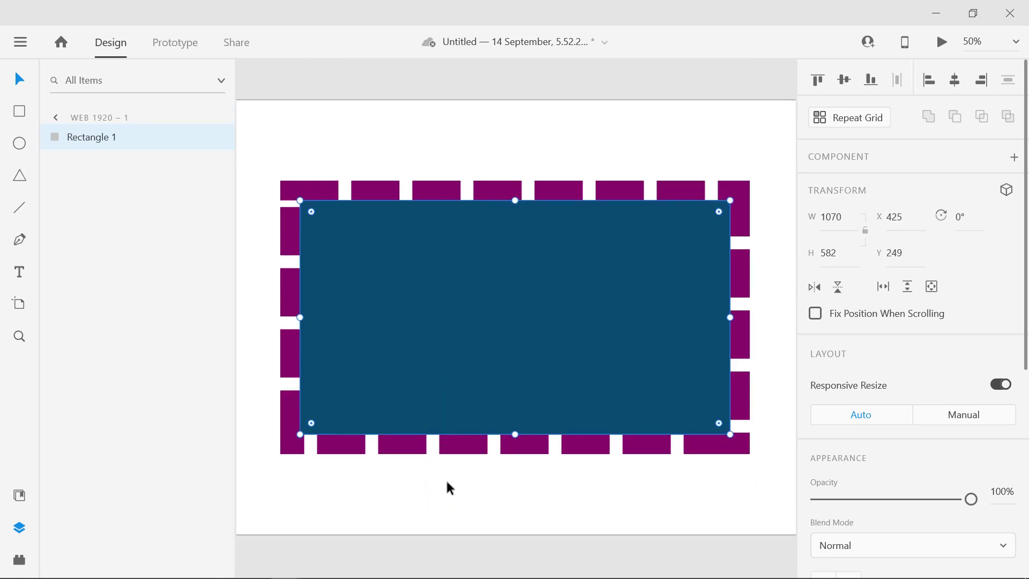